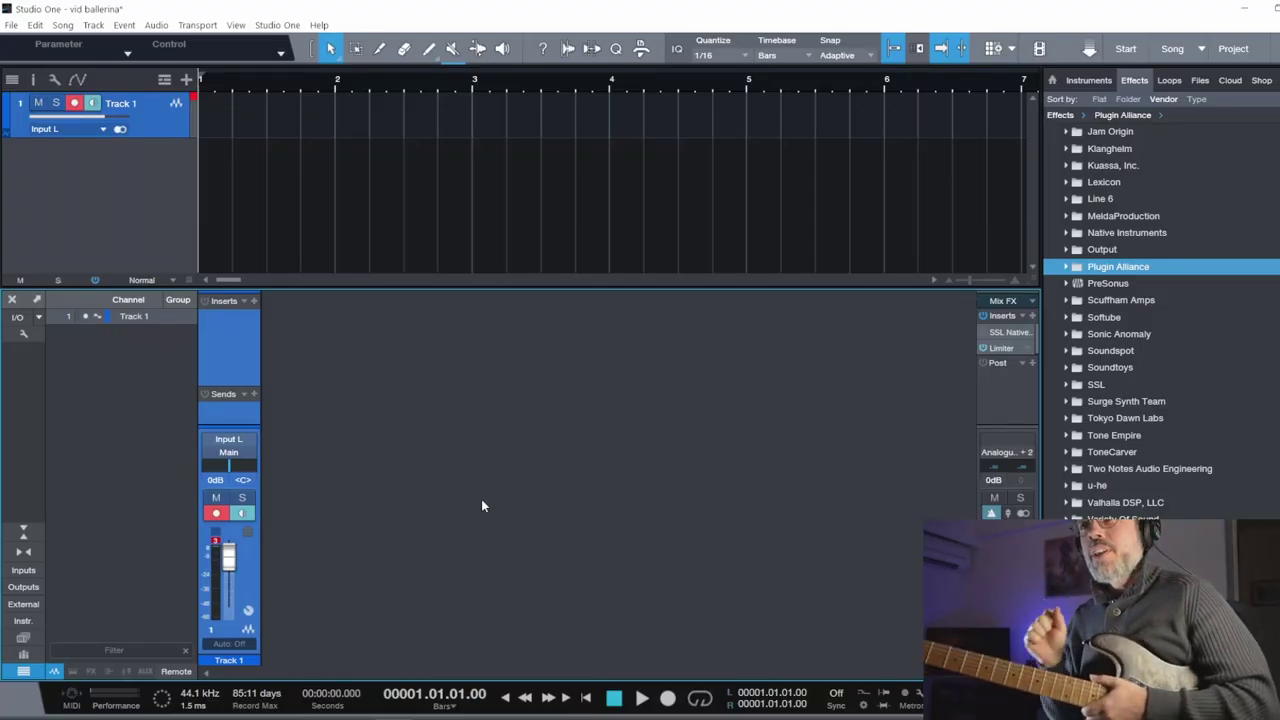
Step: Add two new audio tracks below Track 1
{"action": "right_click", "coordinate": [137, 178]}
{"action": "left_click", "coordinate": [145, 225]}
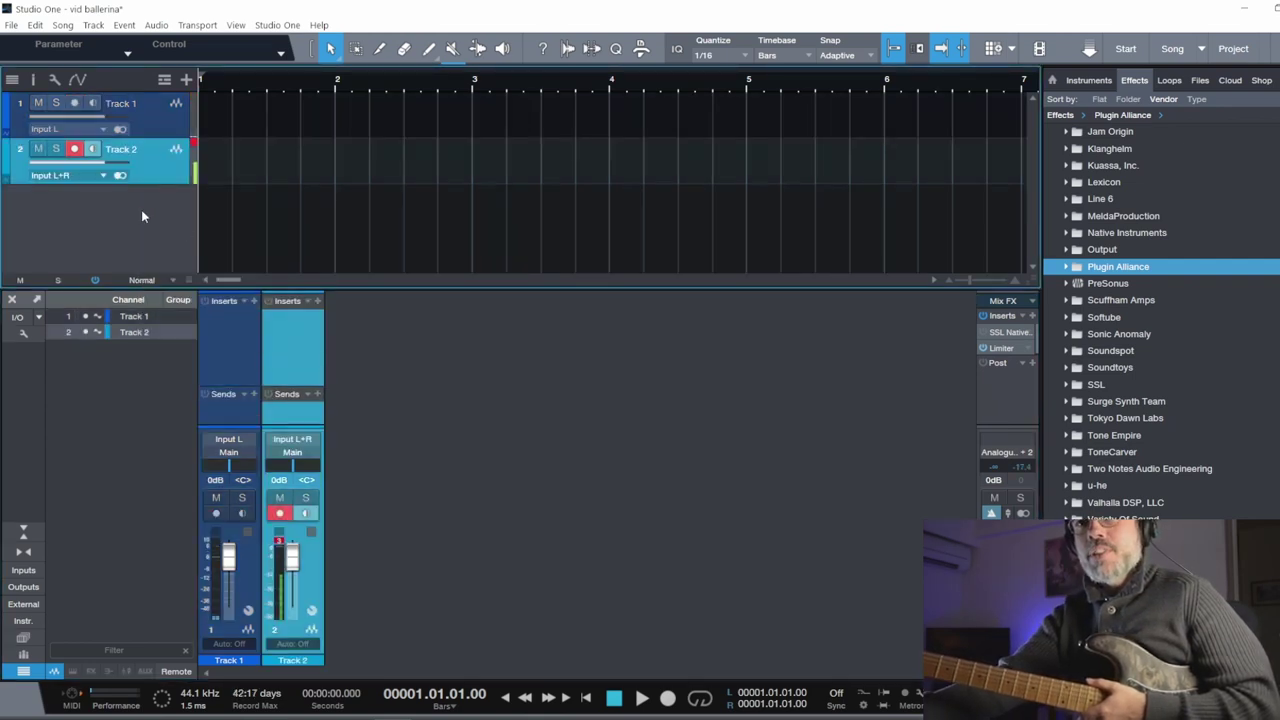
{"action": "double_click", "coordinate": [141, 217]}
Step: Set the input source of Track 2 to Track 1
{"action": "left_click", "coordinate": [65, 221]}
{"action": "left_click", "coordinate": [40, 258]}
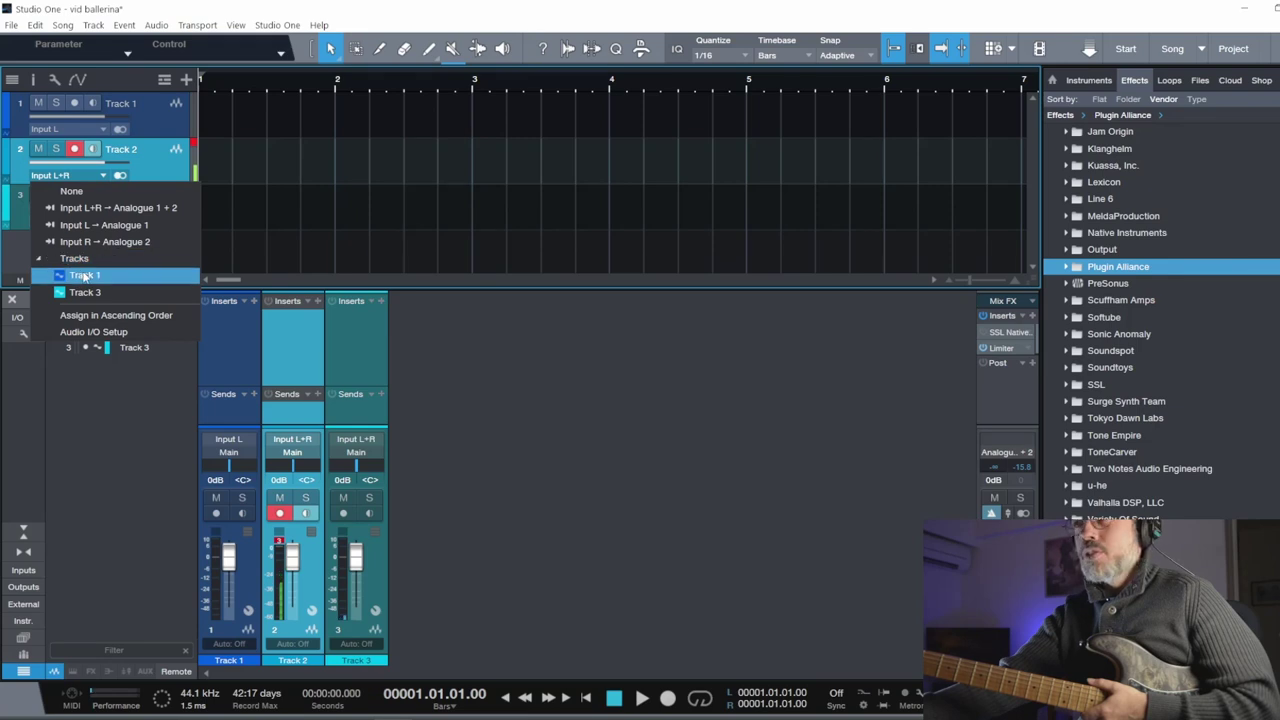
{"action": "left_click", "coordinate": [72, 276]}
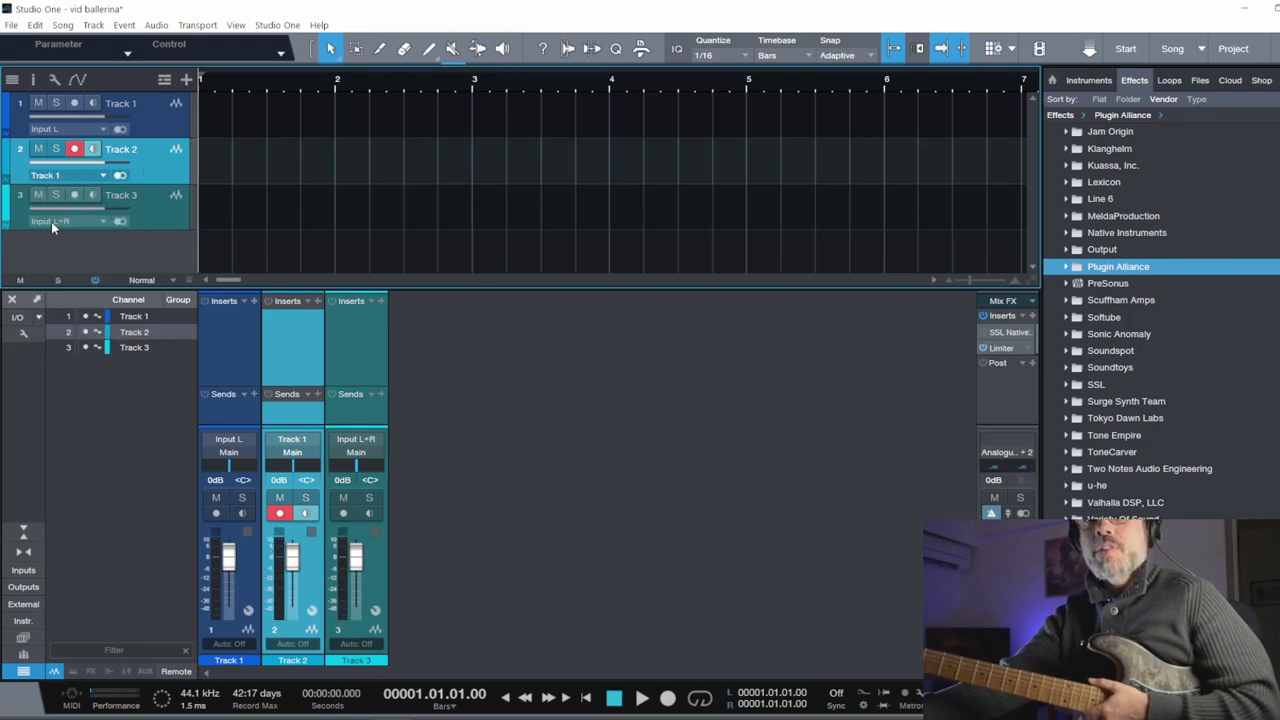
Step: Rename Track 1 as "Guitar DI"
{"action": "left_click", "coordinate": [130, 106]}
{"action": "double_click", "coordinate": [130, 104]}
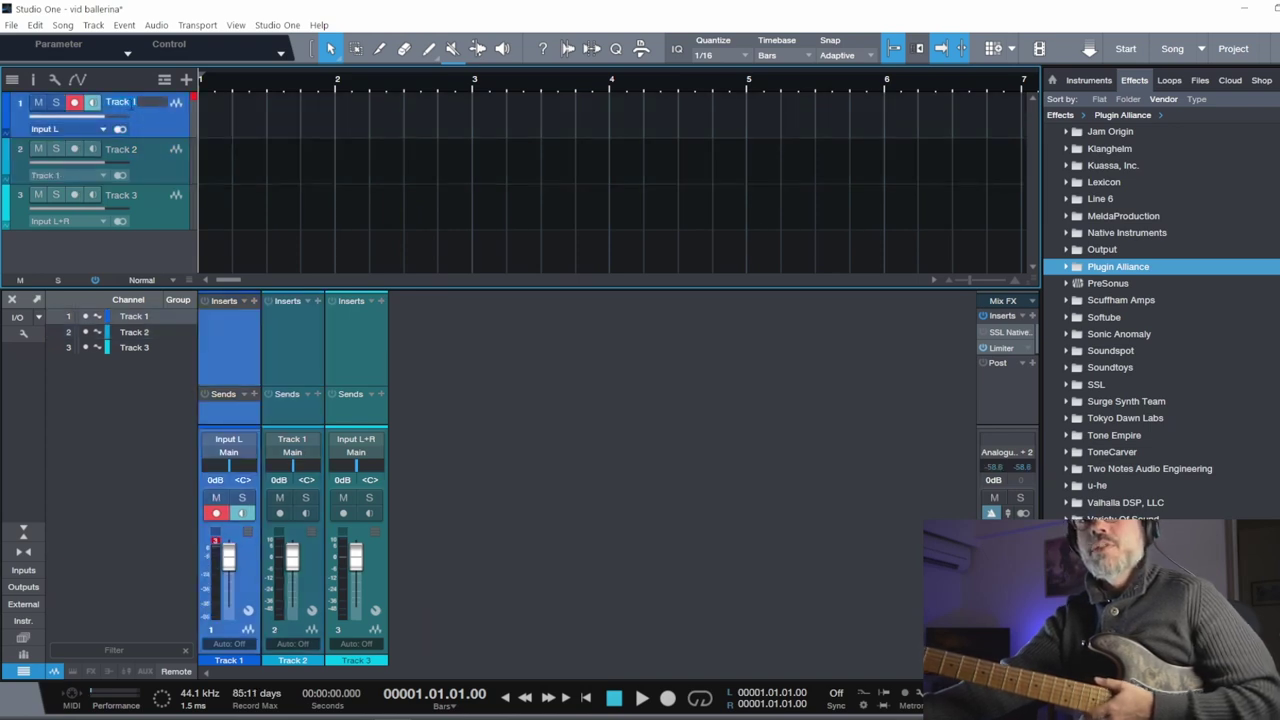
{"action": "type", "text": "Guit"}
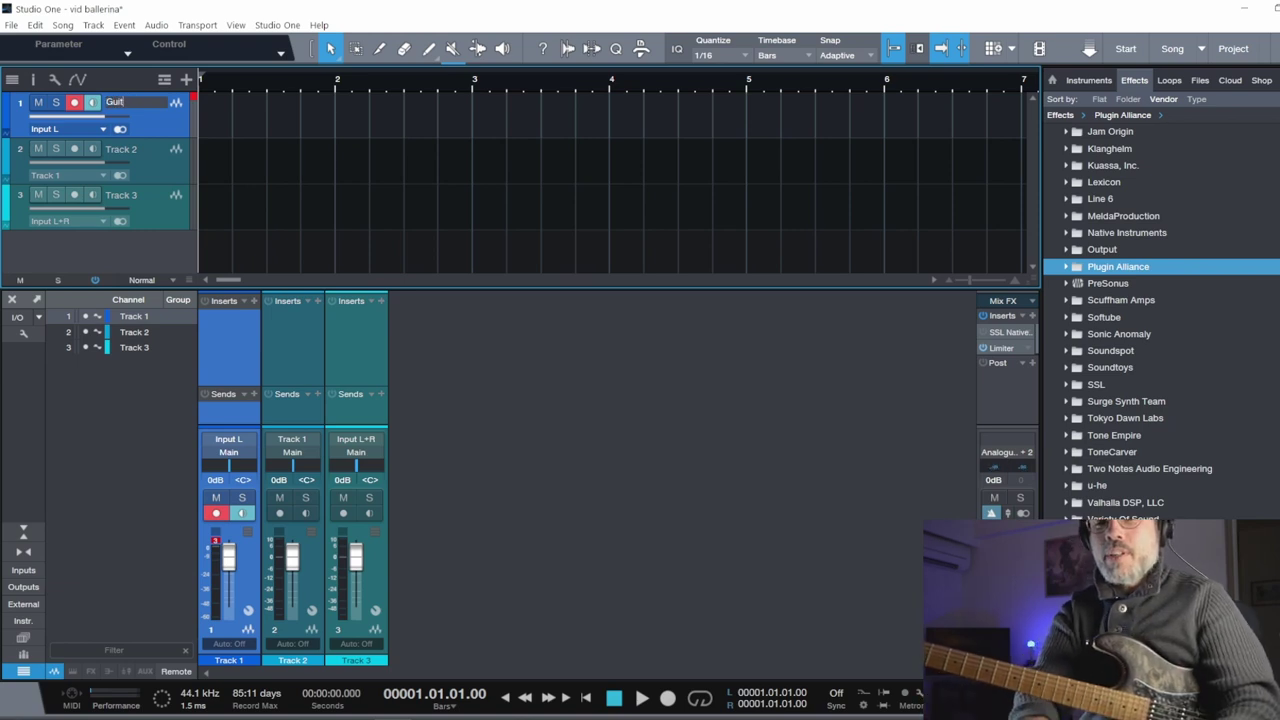
{"action": "type", "text": "ar DI"}
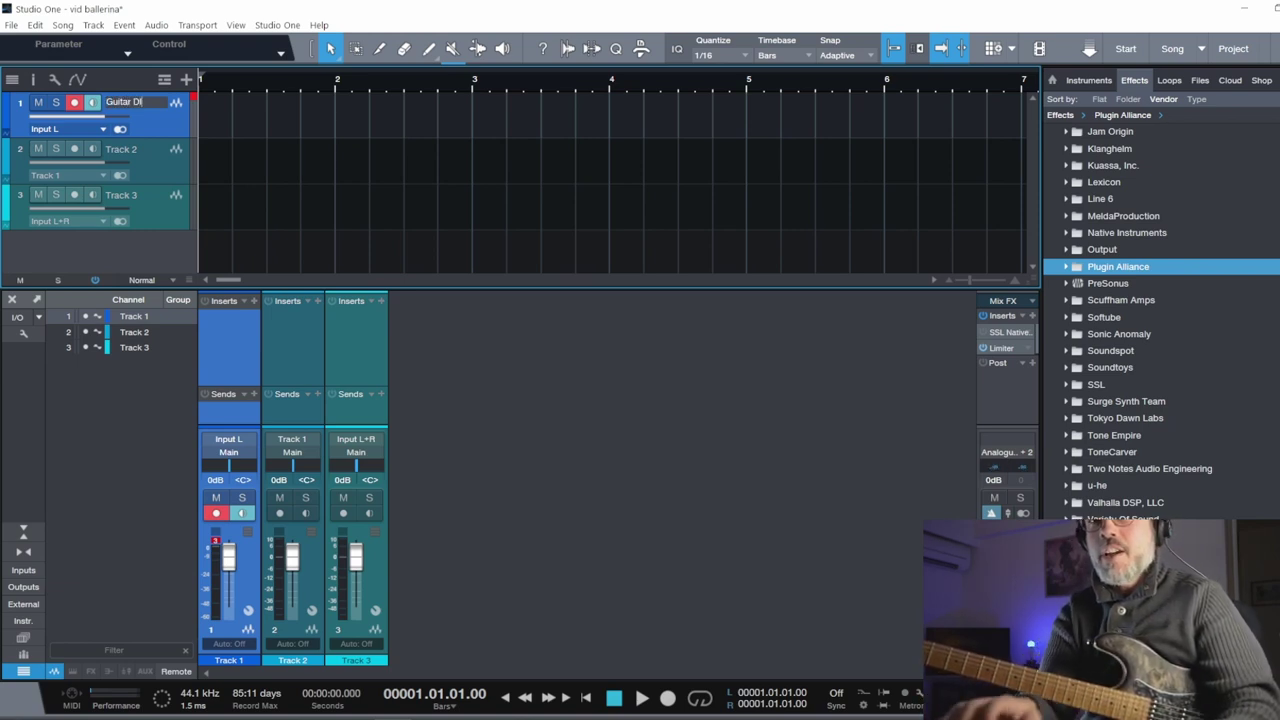
{"action": "key", "text": "Return"}
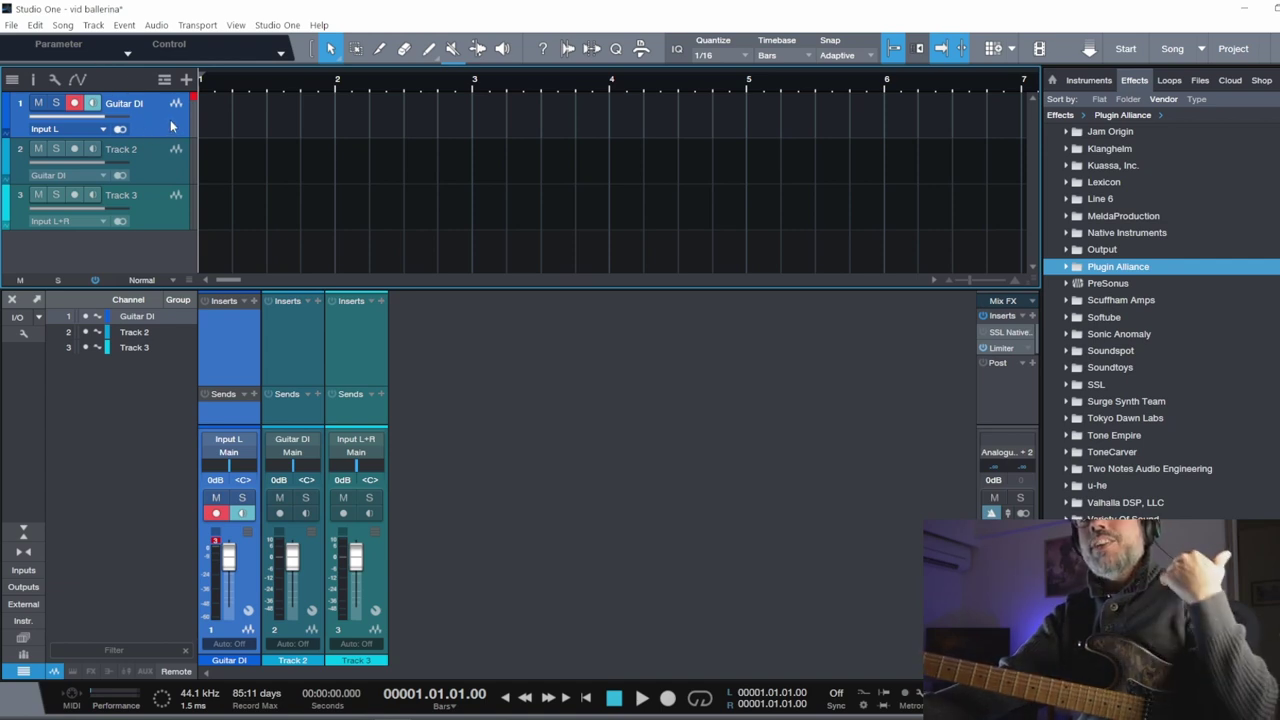
Step: Set the input source of Track 3 to the Guitar DI track
{"action": "left_click", "coordinate": [81, 219]}
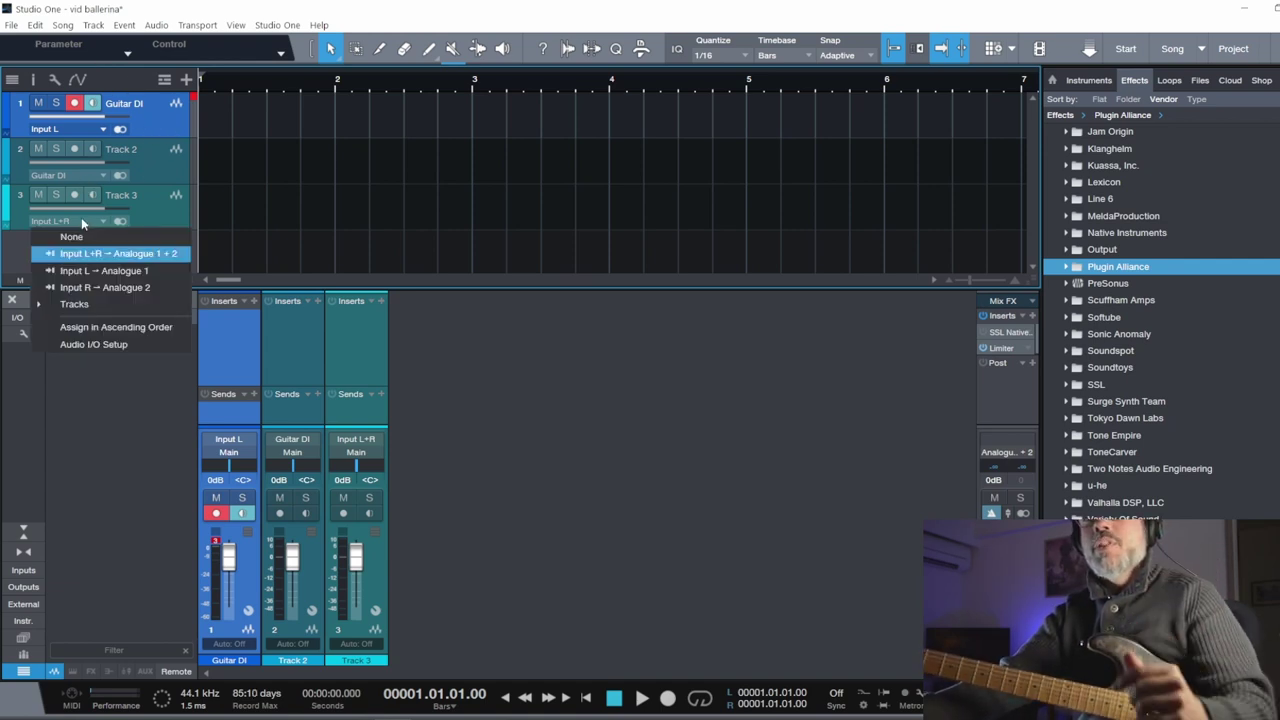
{"action": "left_click", "coordinate": [57, 306]}
{"action": "left_click", "coordinate": [80, 322]}
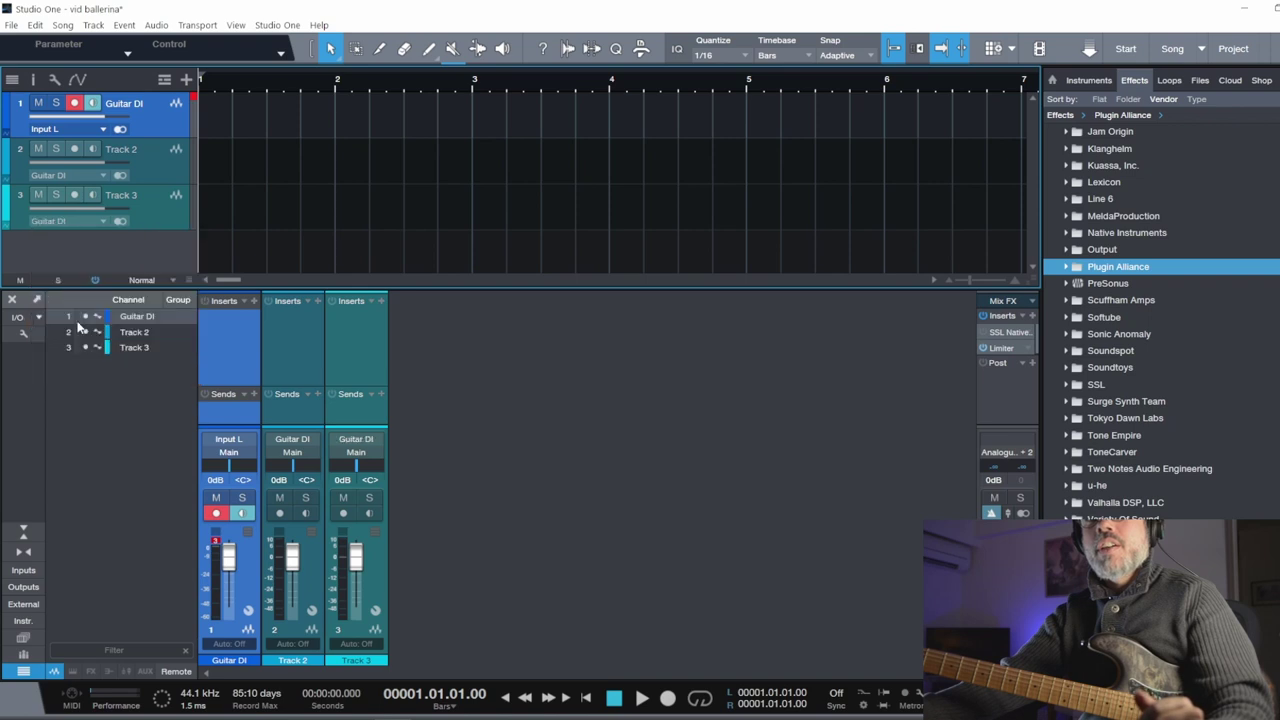
Step: Rename Track 2 as "Harmony 1"
{"action": "left_click", "coordinate": [152, 214]}
{"action": "left_click", "coordinate": [162, 156]}
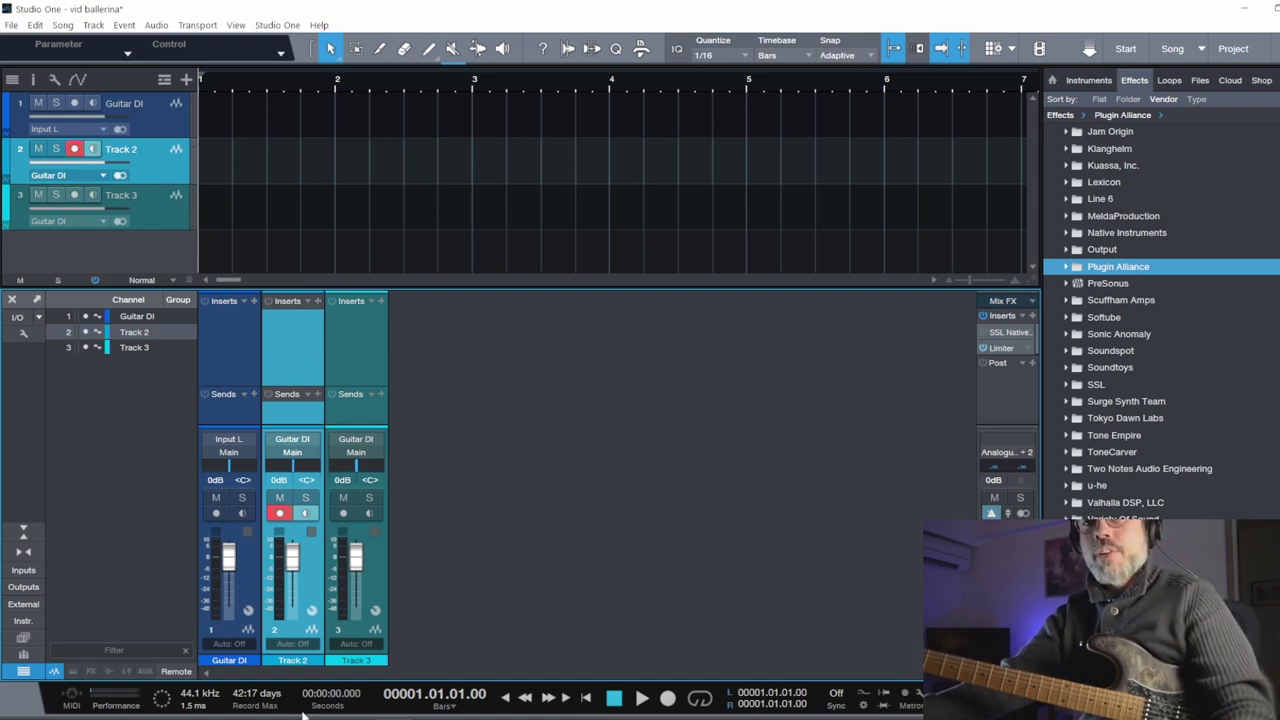
{"action": "double_click", "coordinate": [296, 662]}
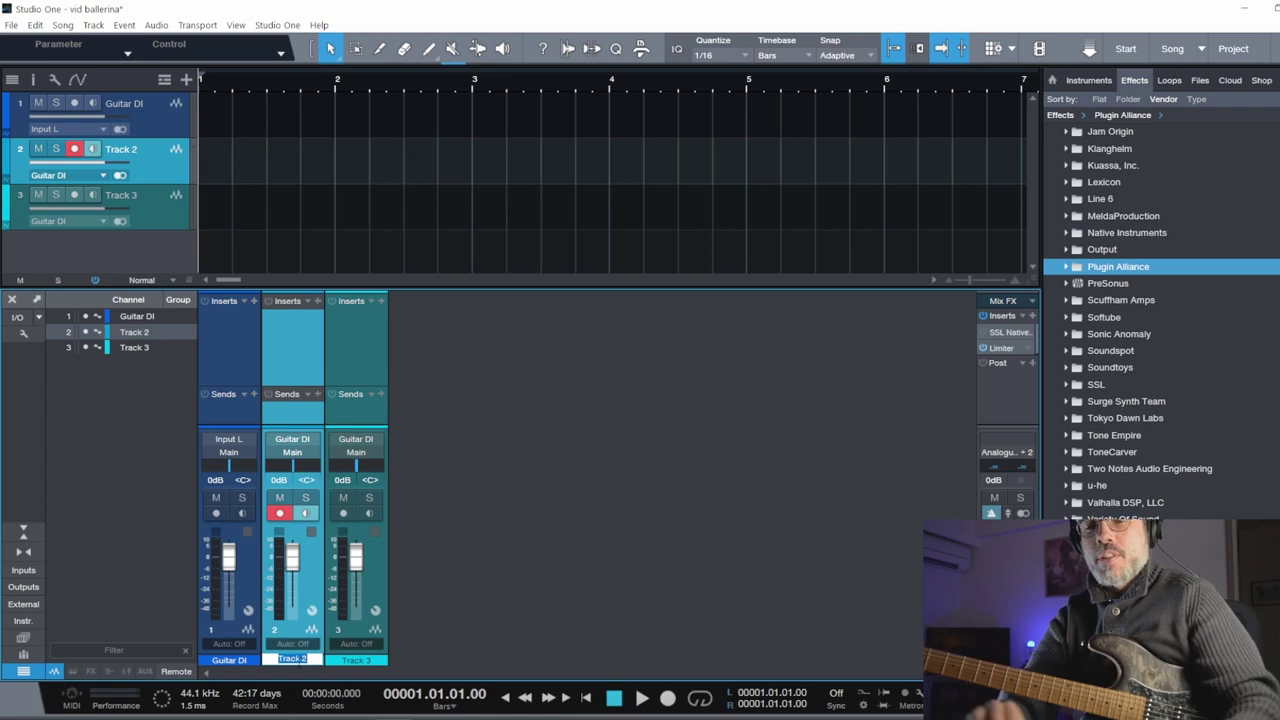
{"action": "type", "text": "Harmony"}
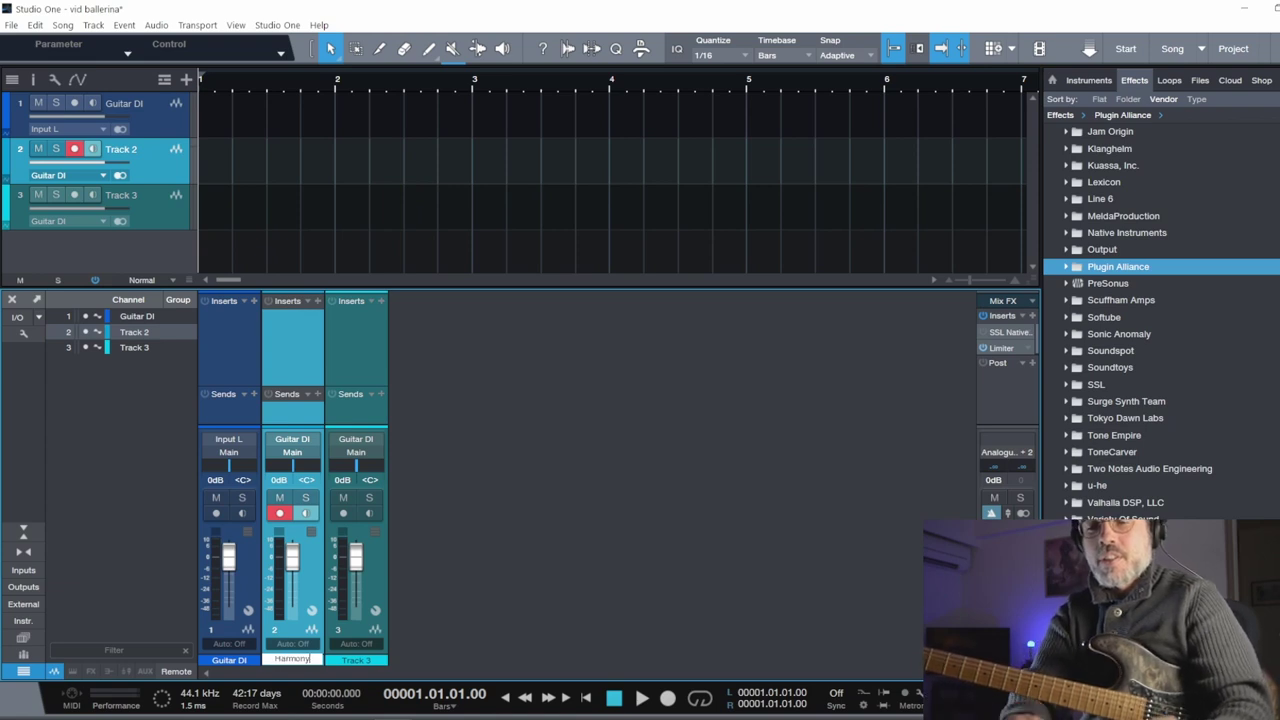
{"action": "type", "text": " 1"}
{"action": "key", "text": "Return"}
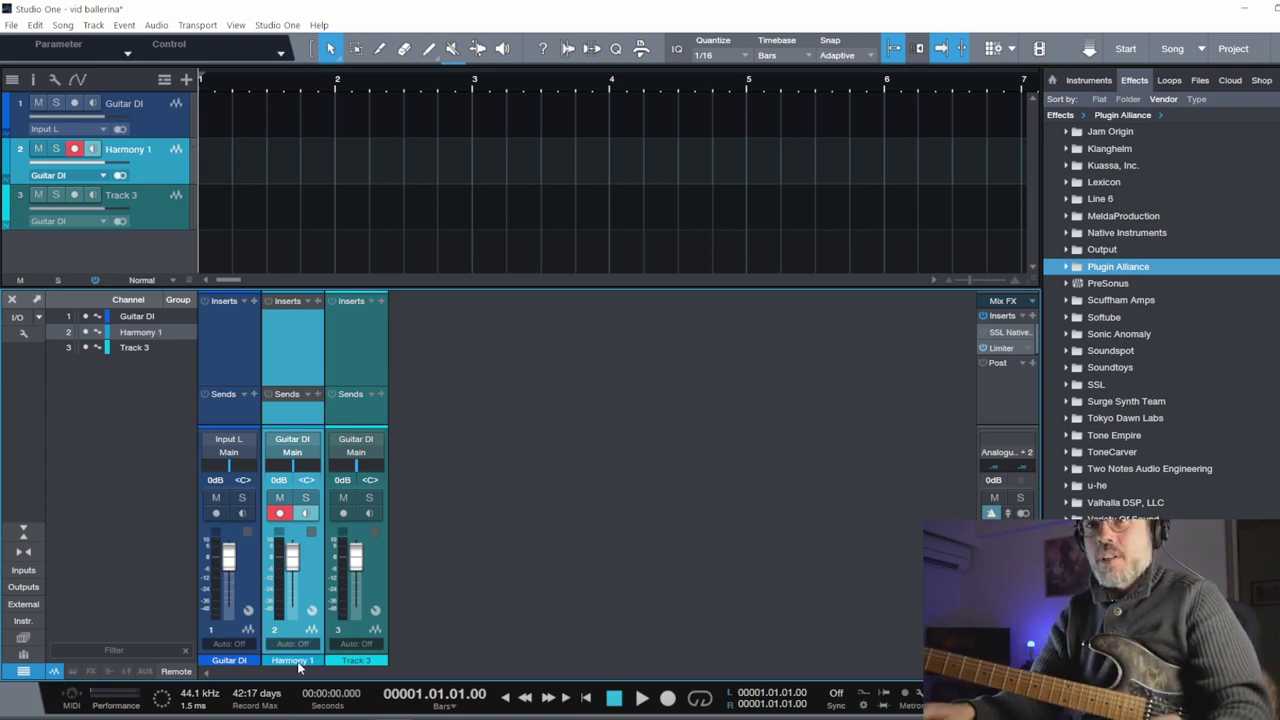
Step: Rename Track 3 as "Harmony 2"
{"action": "left_click", "coordinate": [350, 662]}
{"action": "double_click", "coordinate": [351, 662]}
{"action": "type", "text": "H"}
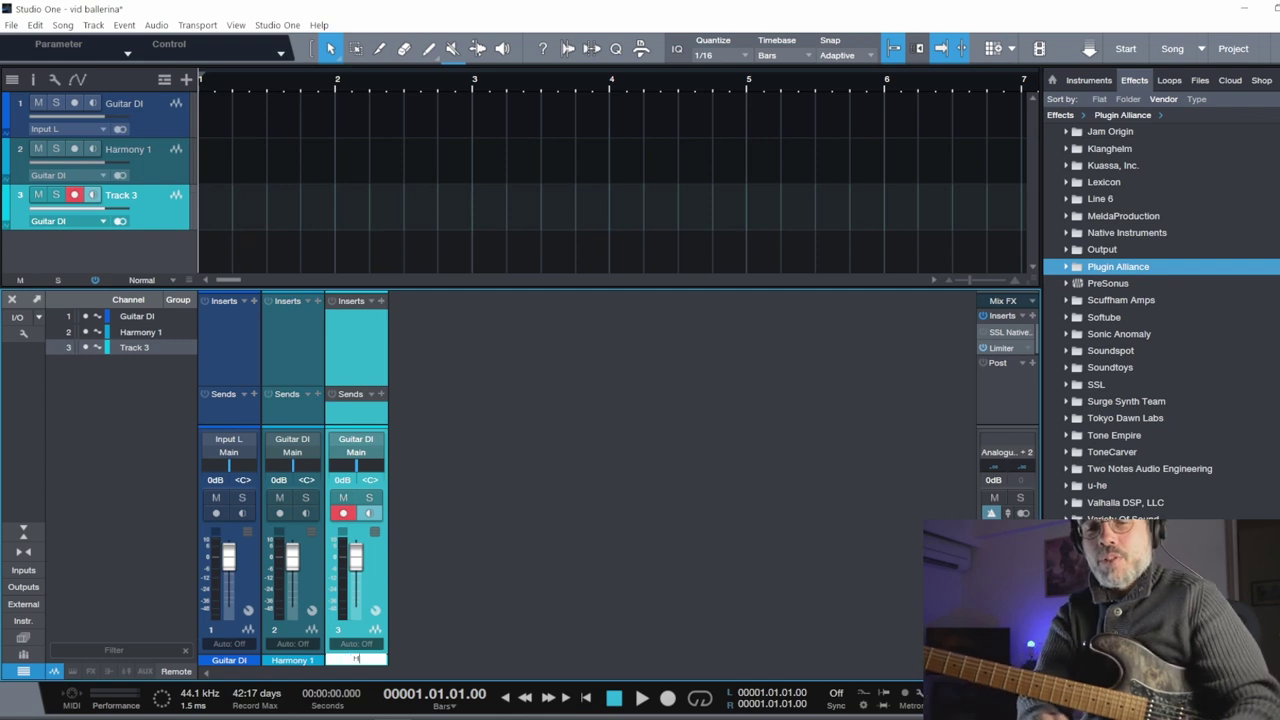
{"action": "type", "text": "armony 2"}
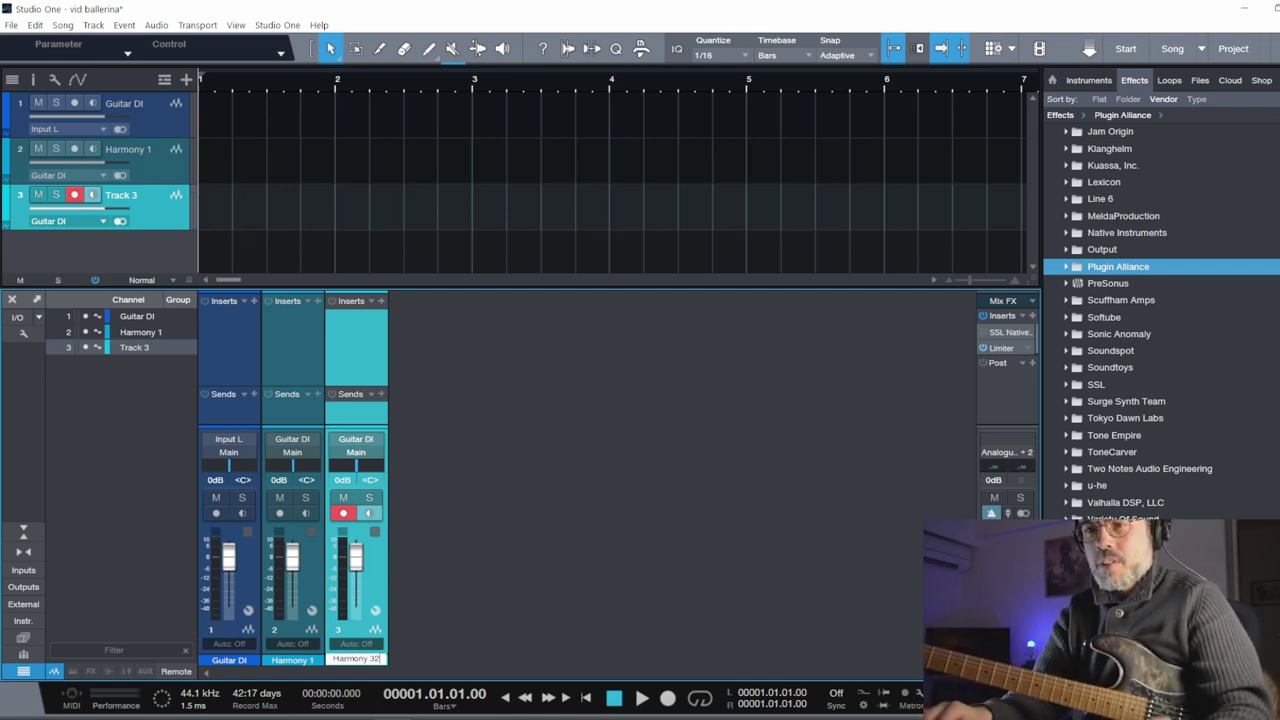
{"action": "key", "text": "BackSpace"}
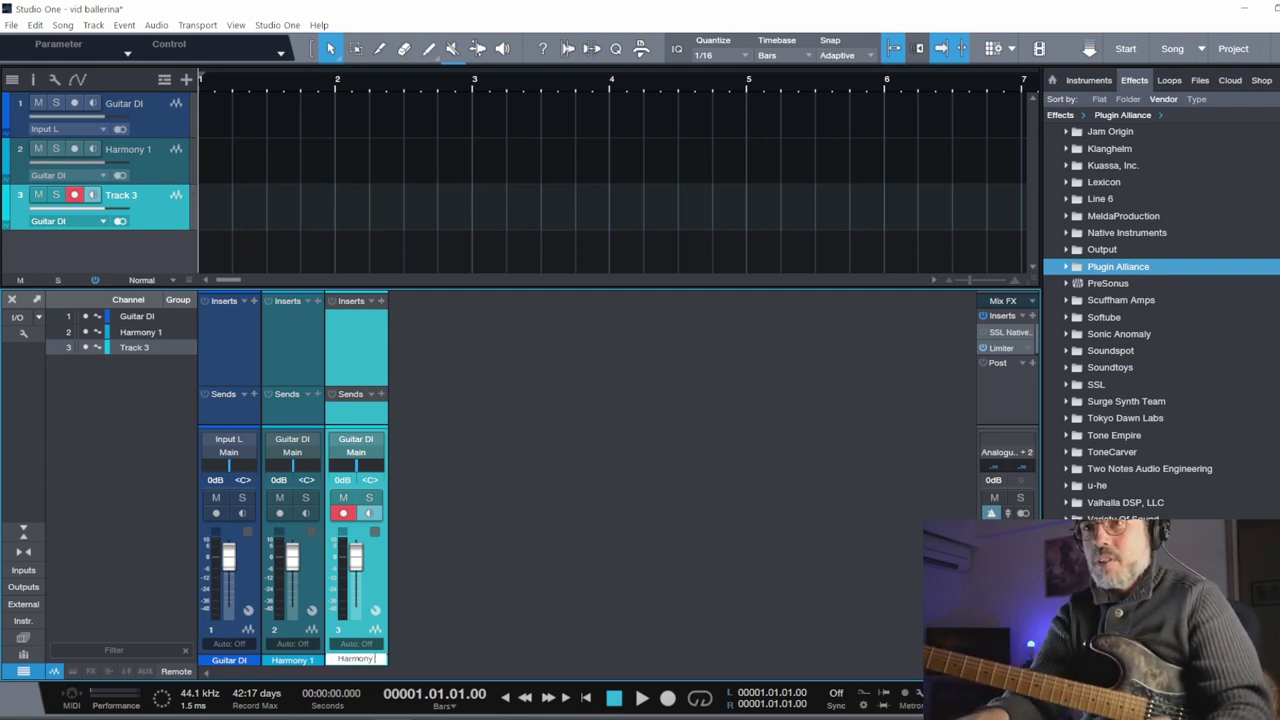
{"action": "type", "text": "2"}
{"action": "key", "text": "Return"}
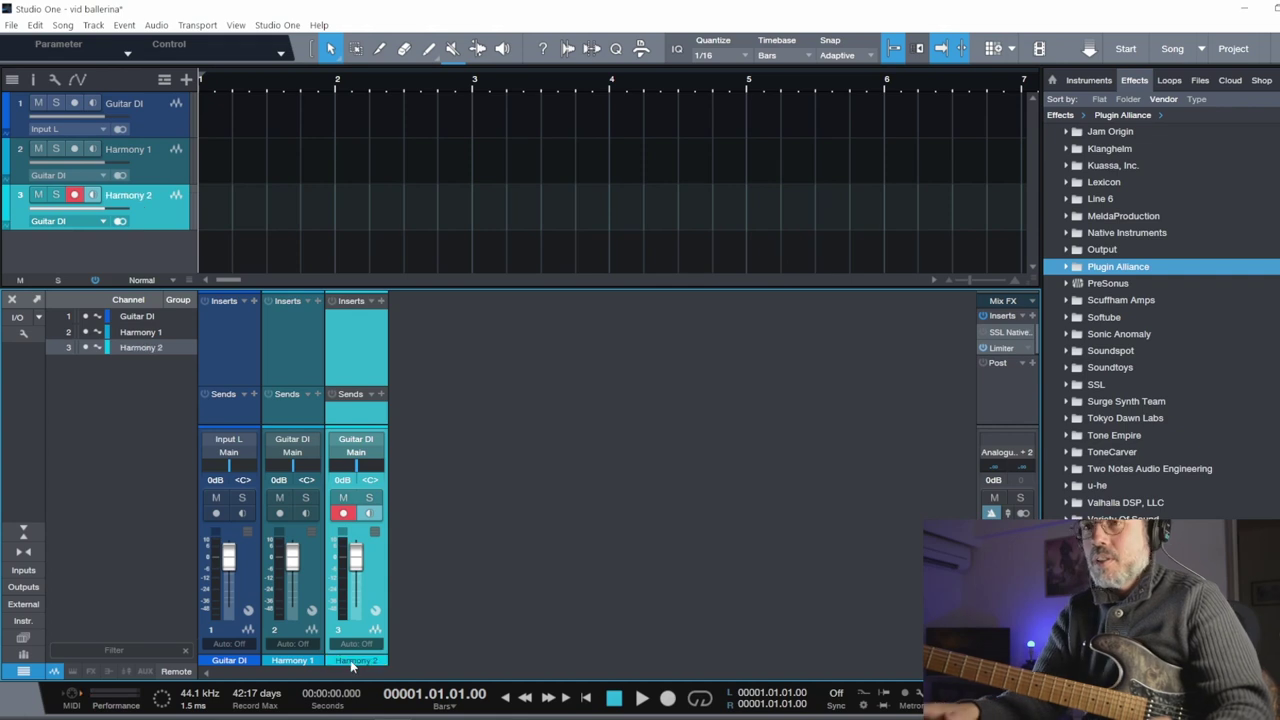
Step: Insert the pitchproof-x64 plug-in on the Harmony 1 channel and copy it to the Harmony 2 channel
{"action": "left_click", "coordinate": [288, 345]}
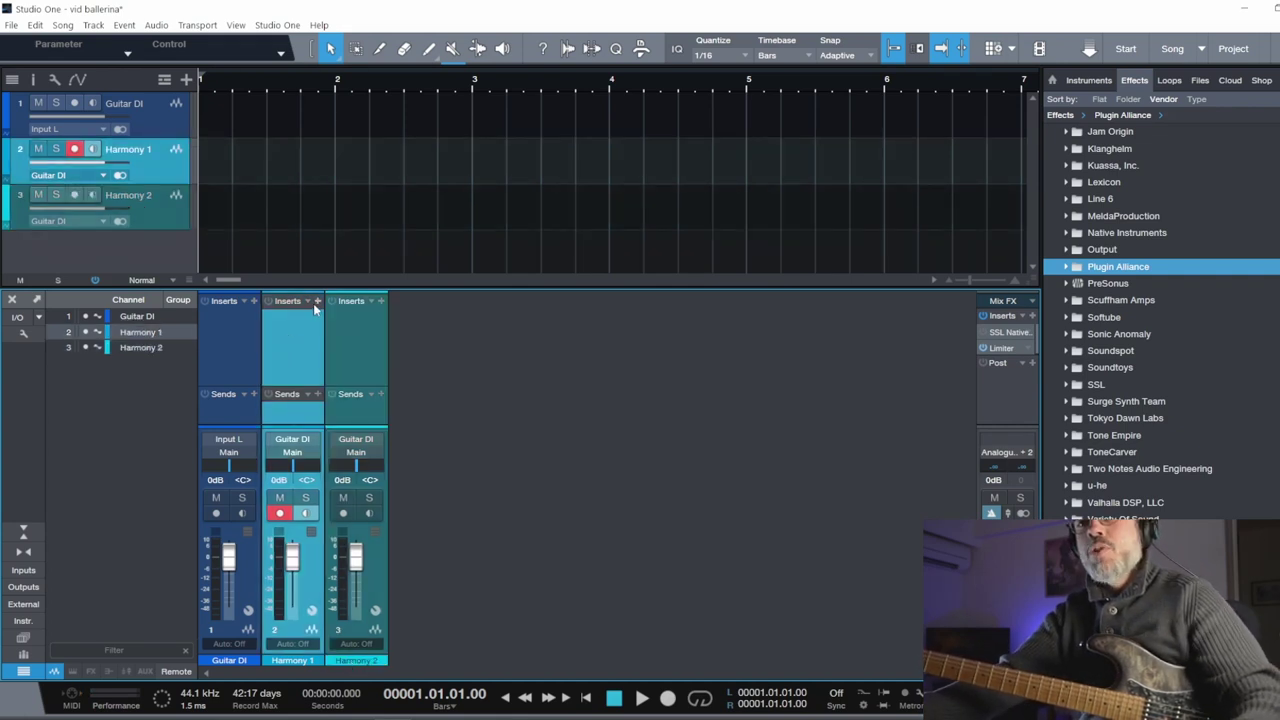
{"action": "left_click", "coordinate": [317, 301]}
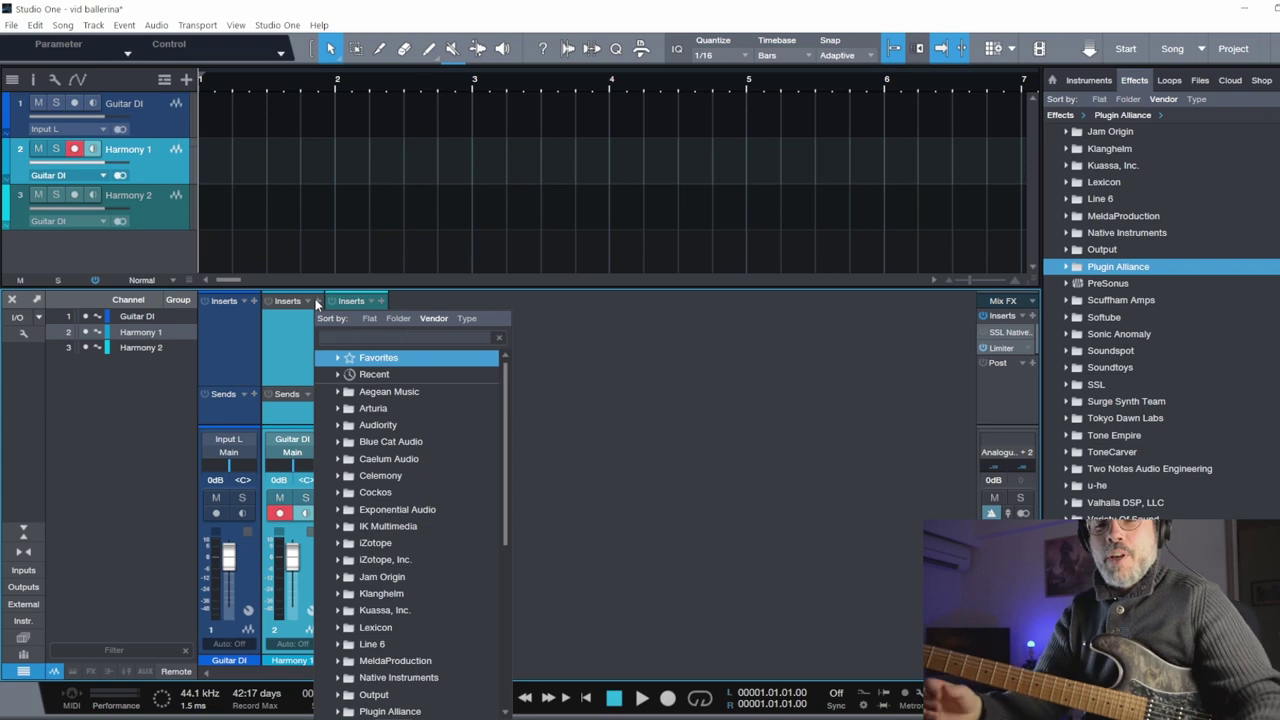
{"action": "type", "text": "pitch"}
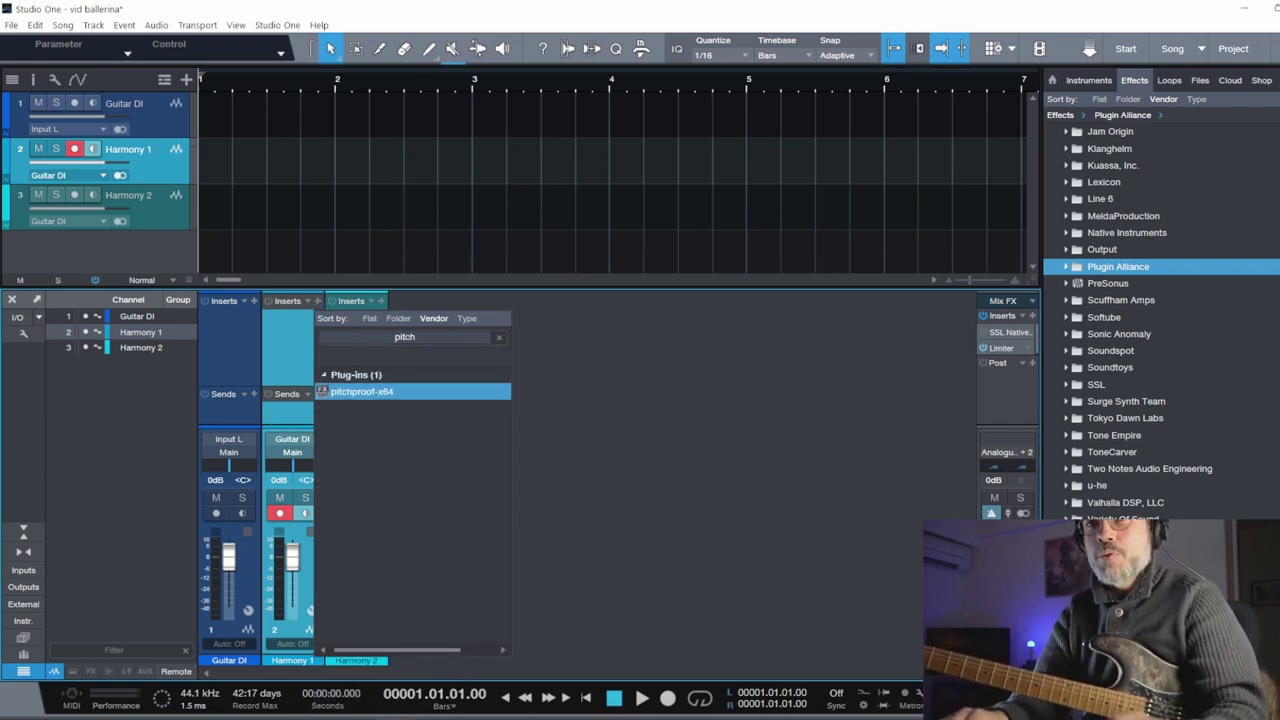
{"action": "key", "text": "Return"}
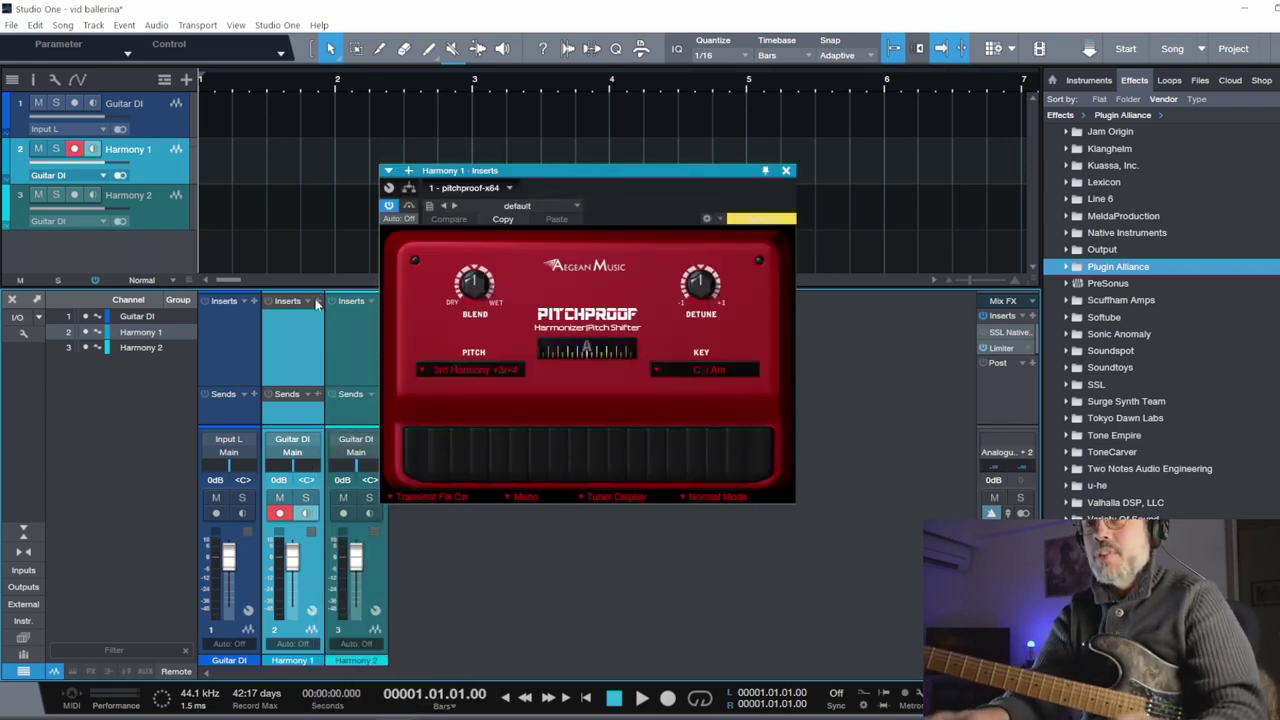
{"action": "left_click", "coordinate": [786, 171]}
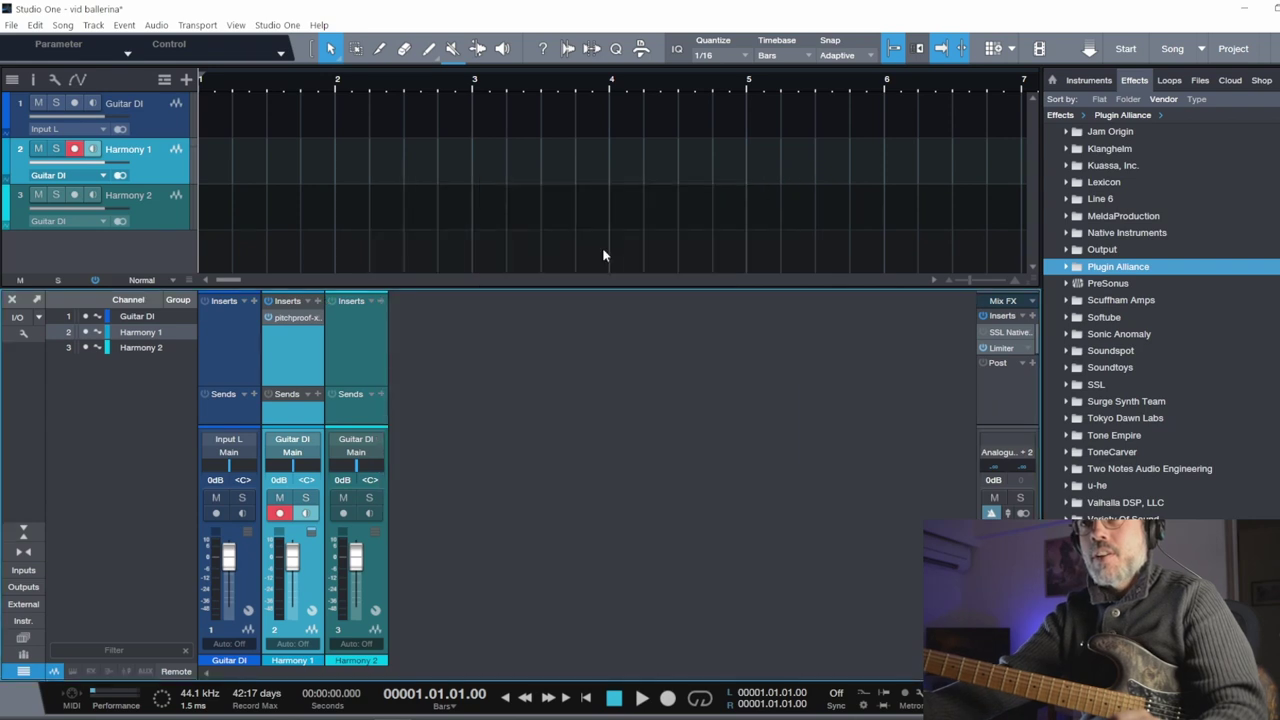
{"action": "left_click_drag", "start_coordinate": [292, 318], "coordinate": [346, 325]}
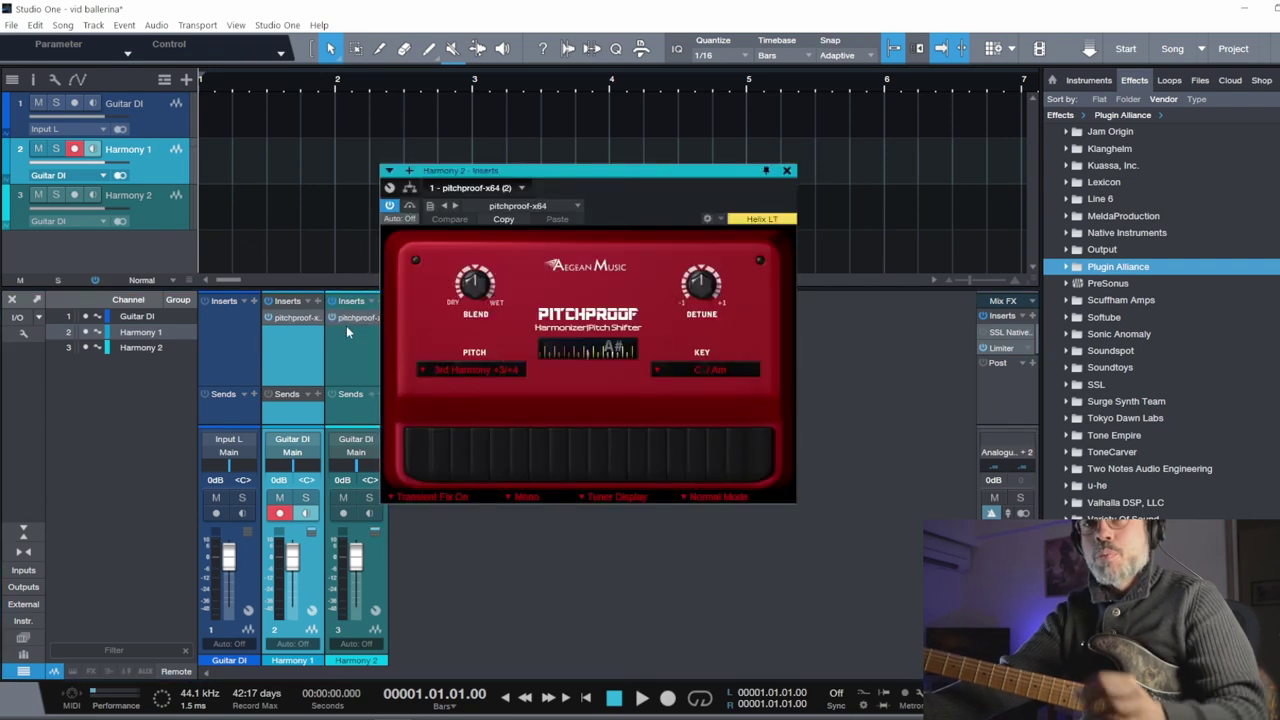
{"action": "left_click", "coordinate": [790, 174]}
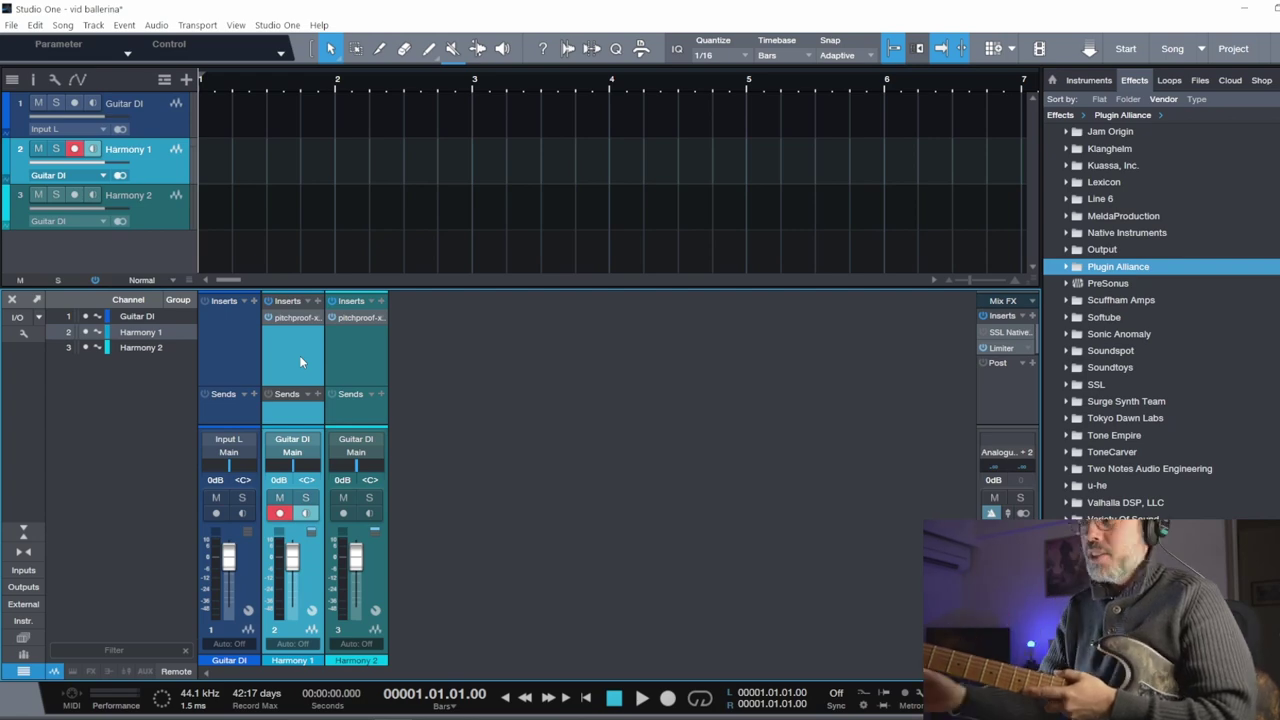
Step: Insert the ValhallaDelay plug-in after pitchproof-x64 on the Harmony 1 channel
{"action": "left_click", "coordinate": [380, 300]}
{"action": "type", "text": "va"}
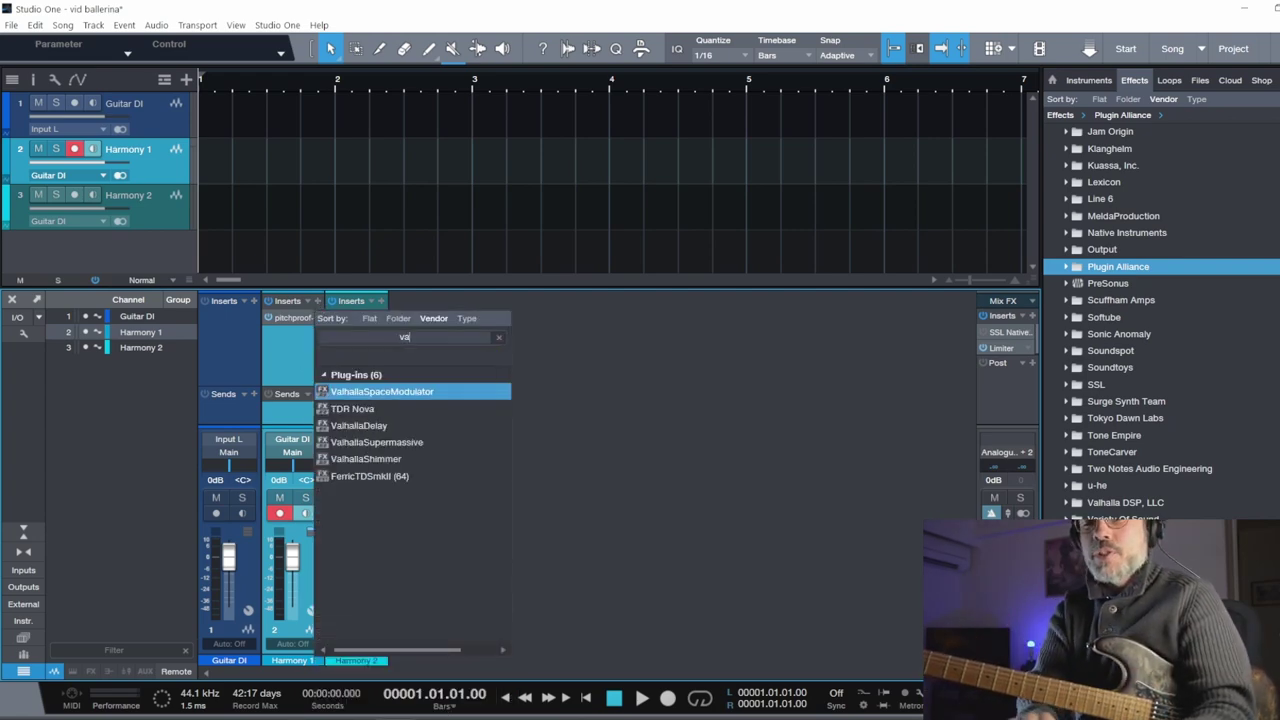
{"action": "key", "text": "Down"}
{"action": "key", "text": "Down"}
{"action": "key", "text": "Return"}
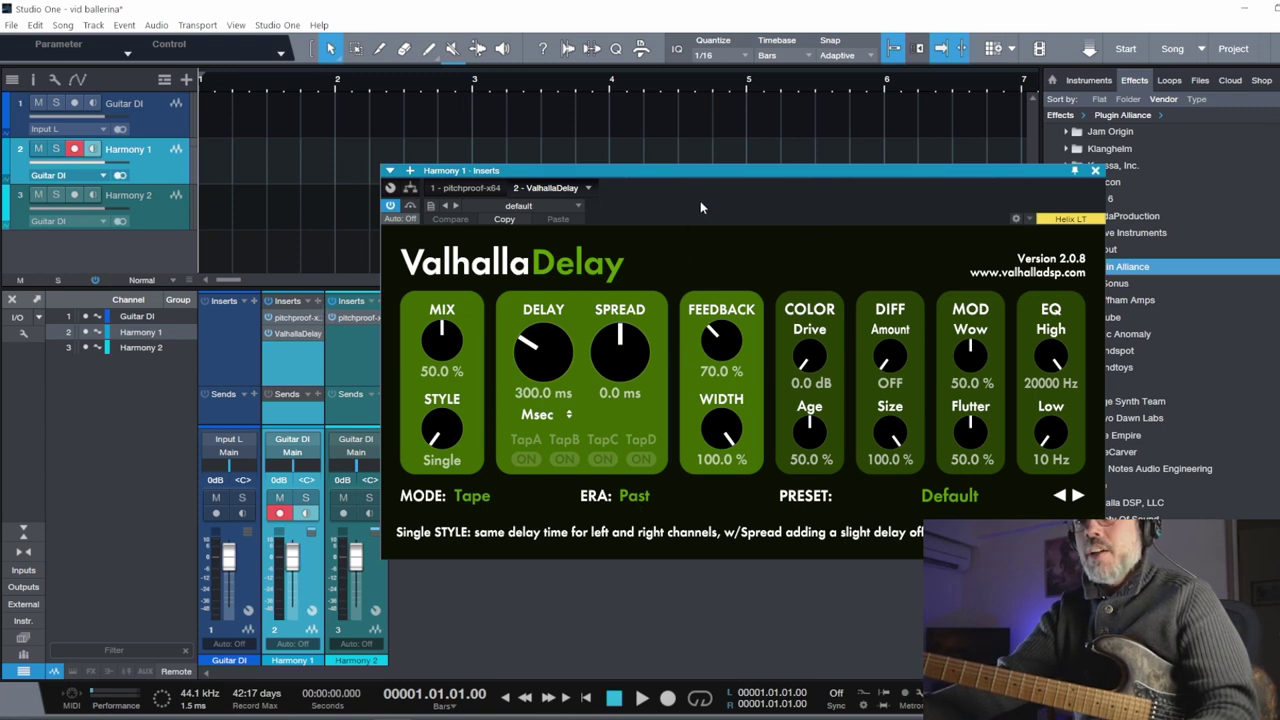
Step: Set ValhallaDelay to Digital mode and Future era, with 100% mix, 0% feedback, width, age and modulation depth, and a 0.01 Hz modulation rate
{"action": "mouse_move", "coordinate": [720, 188]}
{"action": "left_mouse_down"}
{"action": "mouse_move", "coordinate": [756, 180]}
{"action": "mouse_move", "coordinate": [735, 168]}
{"action": "left_mouse_up"}
{"action": "left_click", "coordinate": [487, 487]}
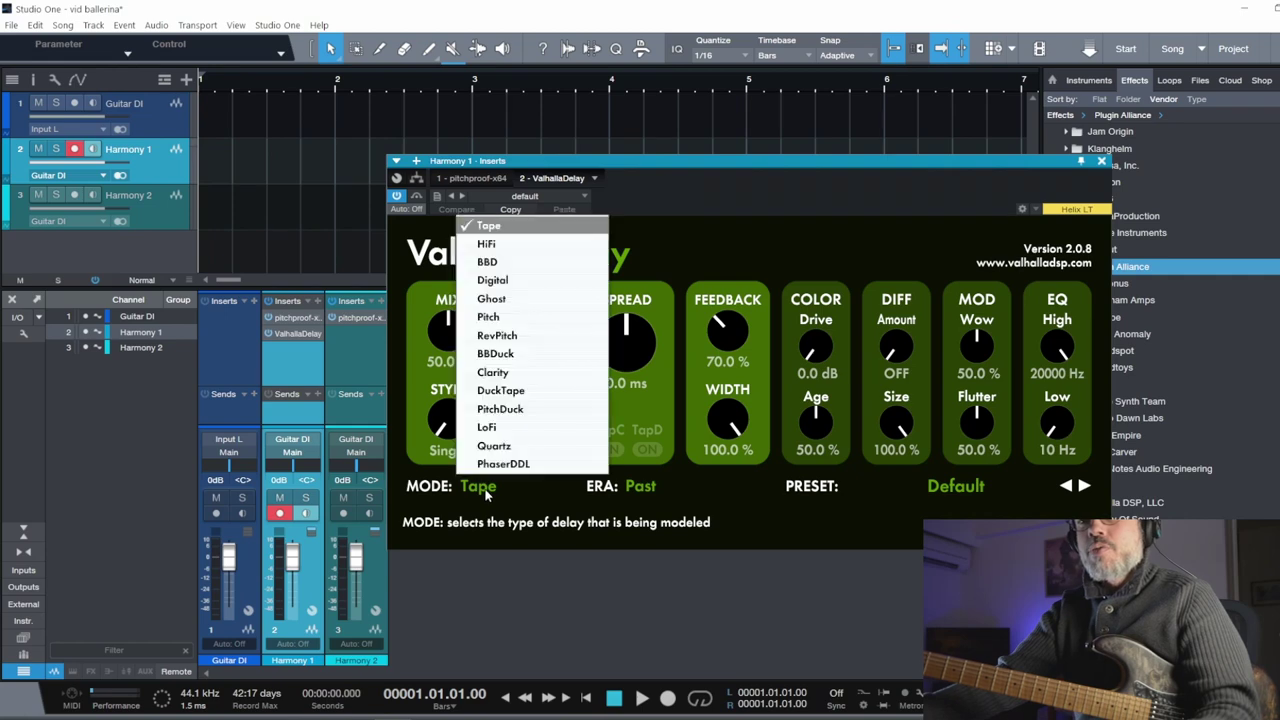
{"action": "left_click", "coordinate": [495, 296]}
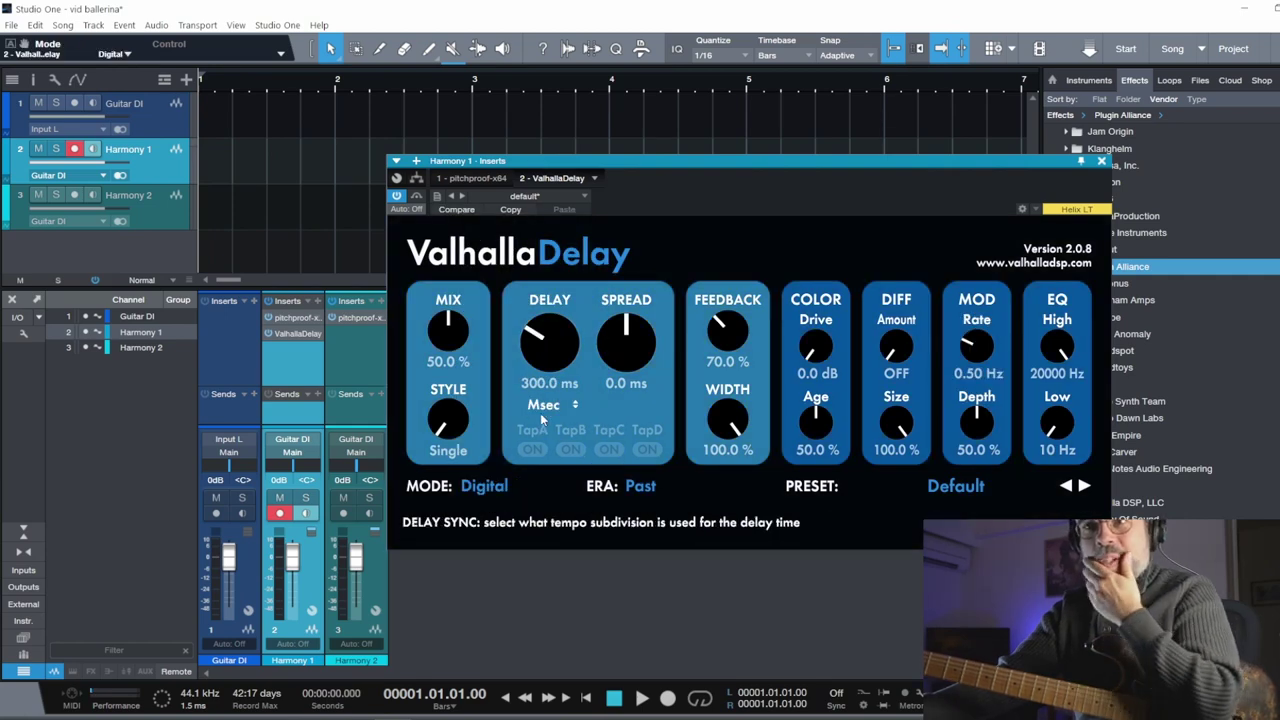
{"action": "left_click", "coordinate": [648, 487]}
{"action": "left_click", "coordinate": [656, 543]}
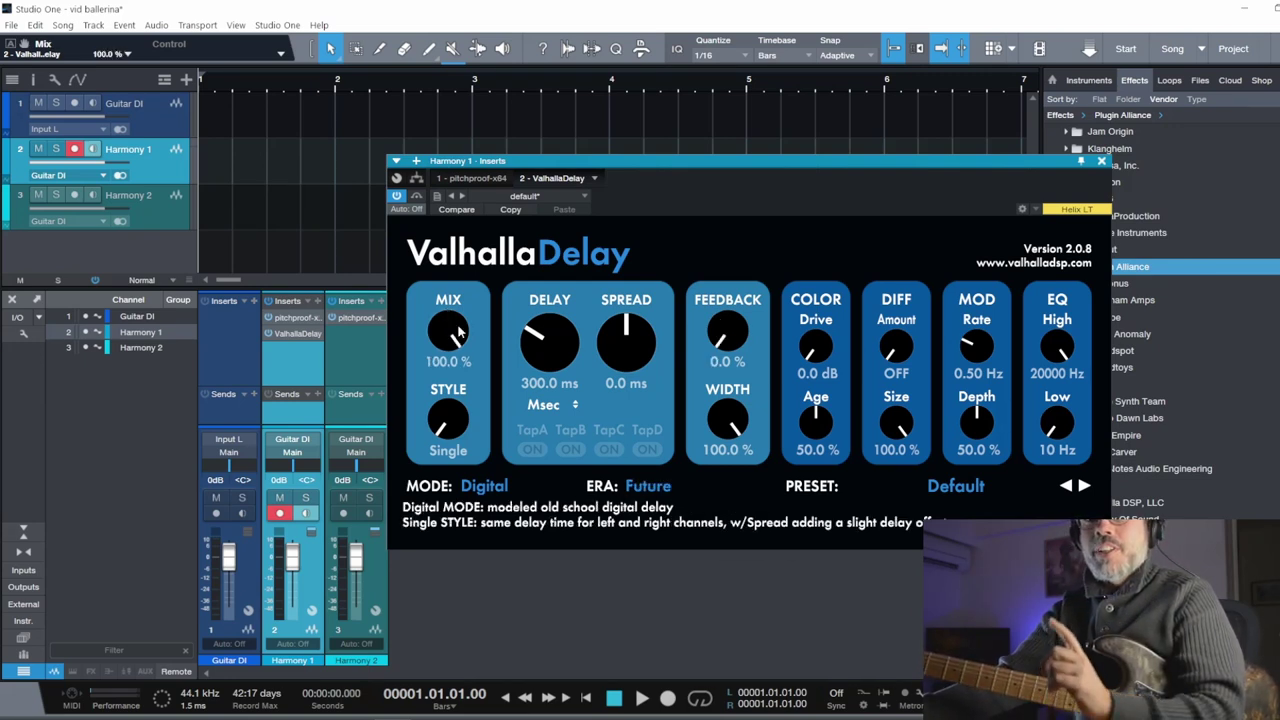
{"action": "left_click_drag", "start_coordinate": [458, 340], "coordinate": [460, 332]}
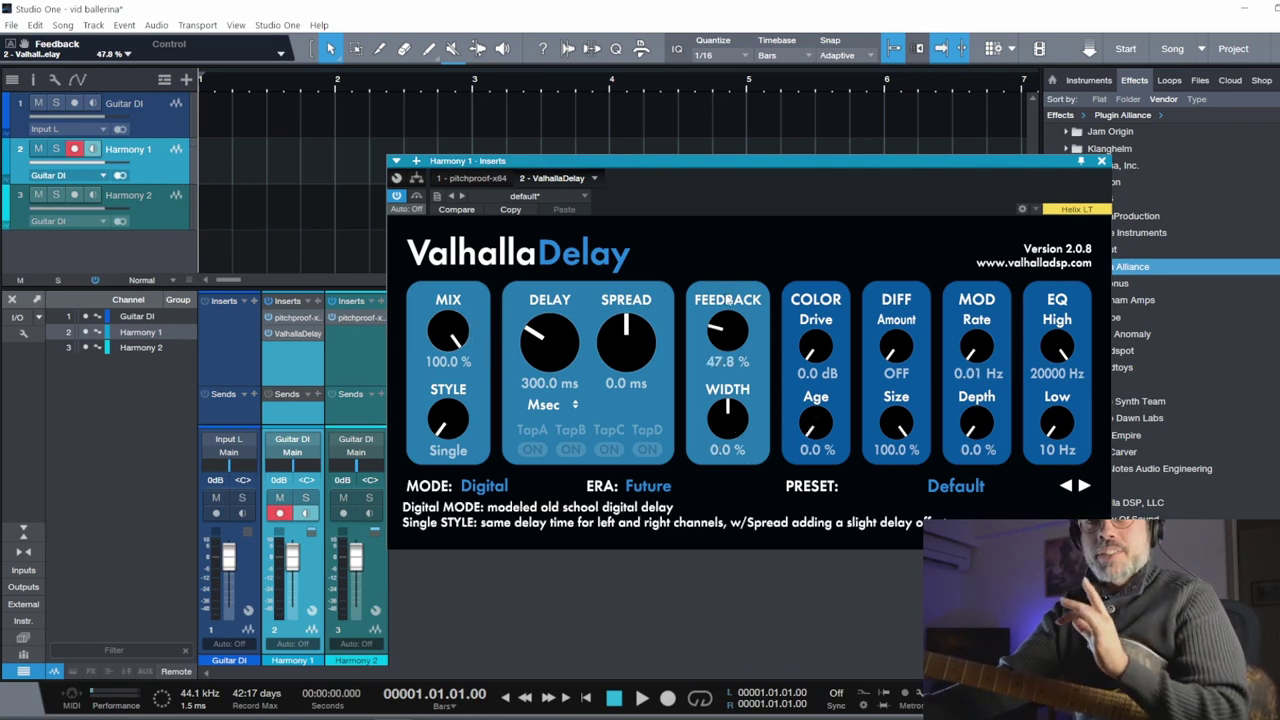
{"action": "left_click_drag", "start_coordinate": [728, 325], "coordinate": [727, 400]}
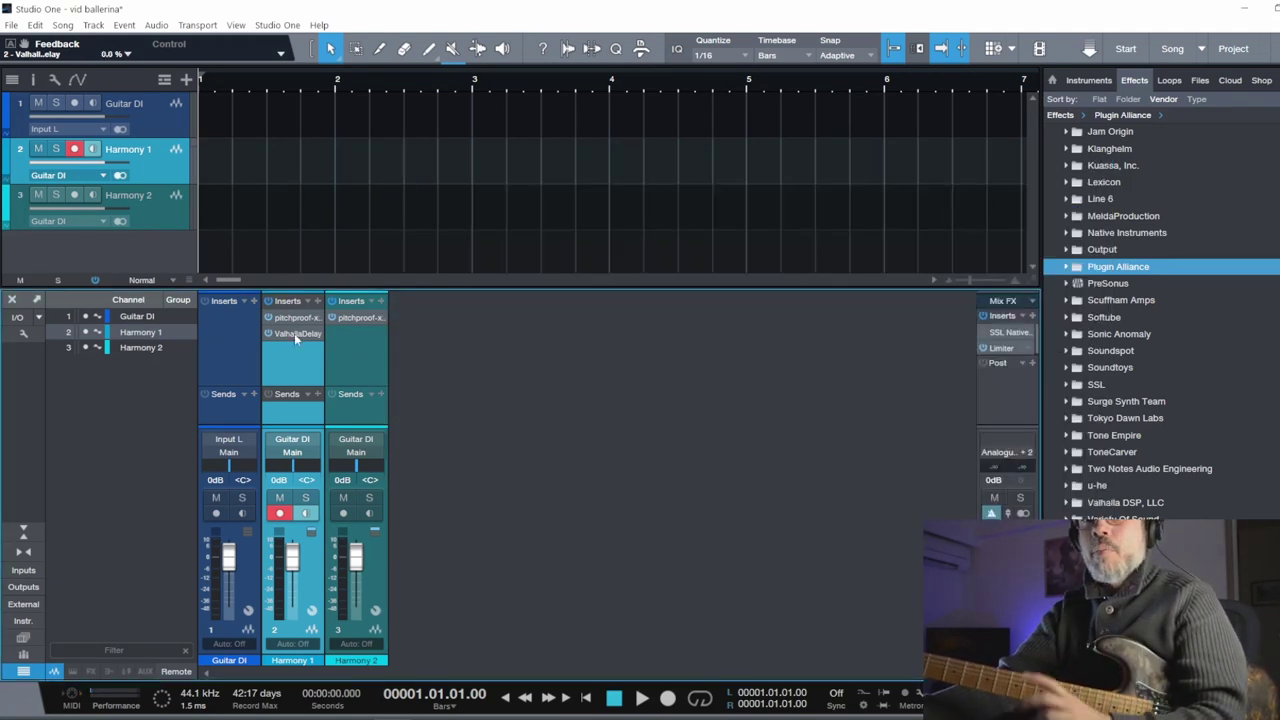
Step: Copy the configured ValhallaDelay from the Harmony 1 channel to the Harmony 2 channel, then close its plug-in window
{"action": "left_click_drag", "start_coordinate": [294, 333], "coordinate": [366, 359]}
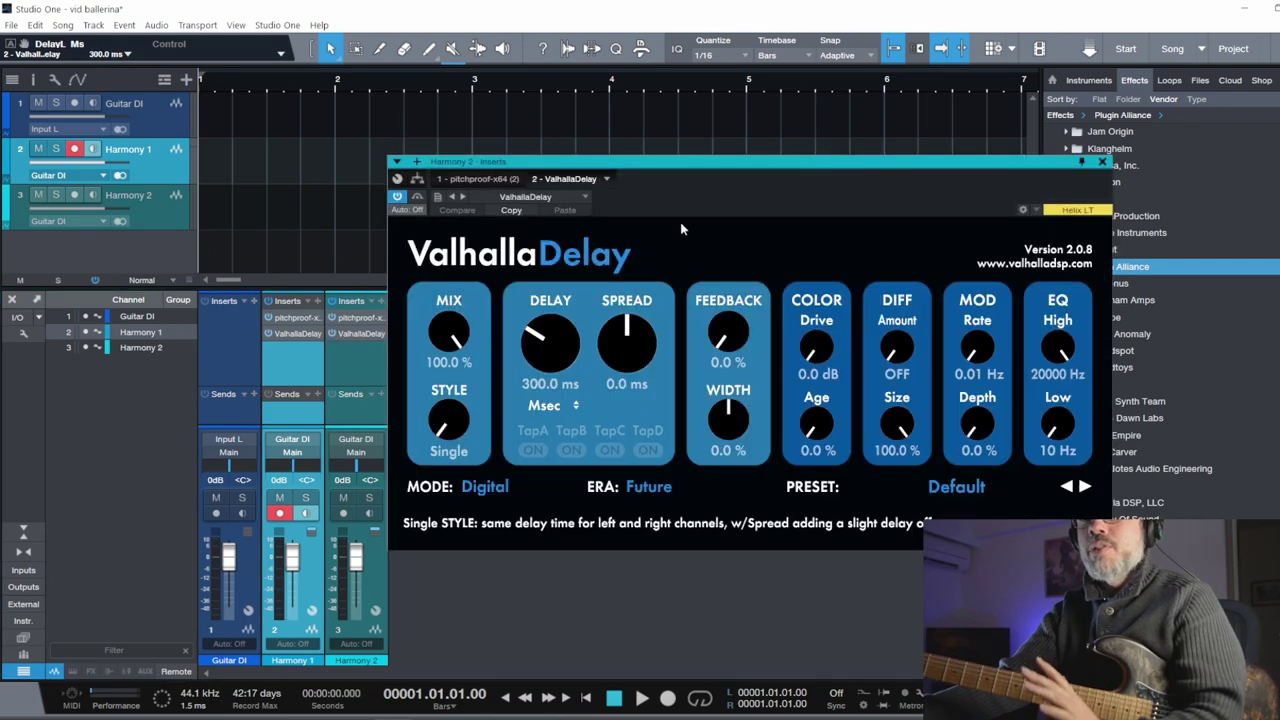
{"action": "left_click_drag", "start_coordinate": [703, 203], "coordinate": [806, 196]}
{"action": "key", "text": "Escape"}
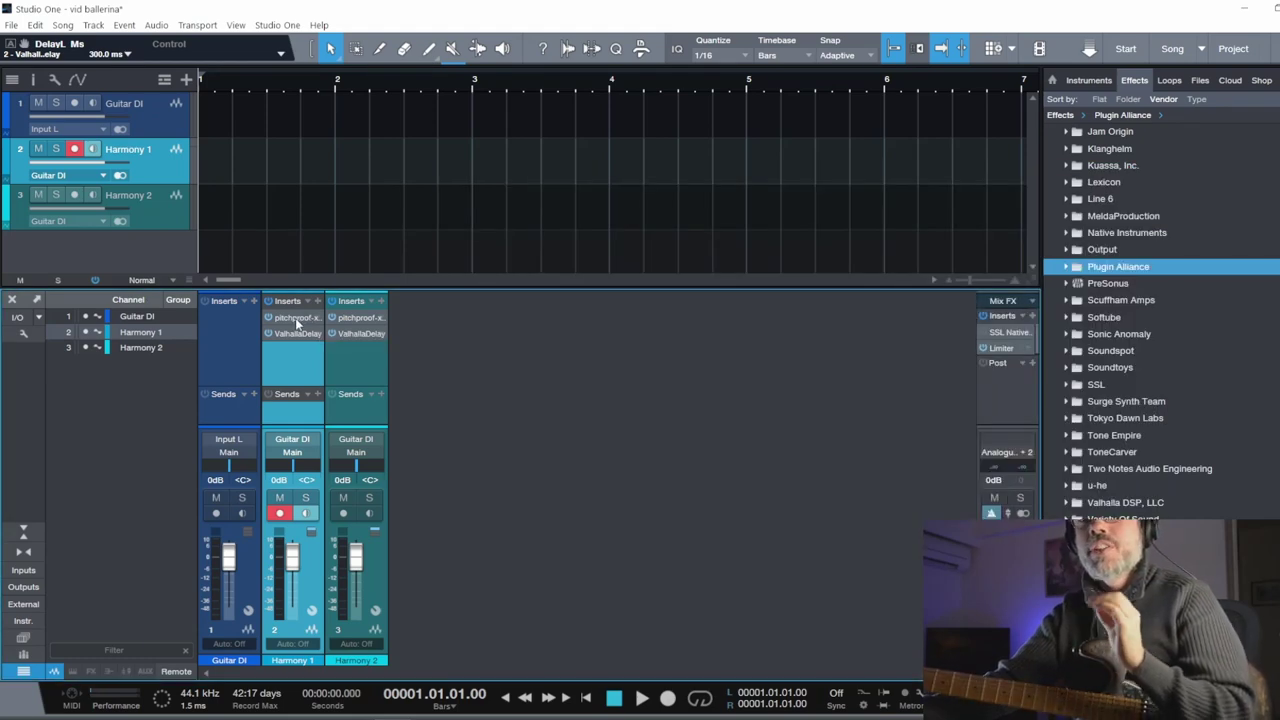
Step: Set pitchproof on the Harmony 1 channel to fully wet blend and a +5 pitch shift, then close its plug-in window
{"action": "left_click", "coordinate": [297, 318]}
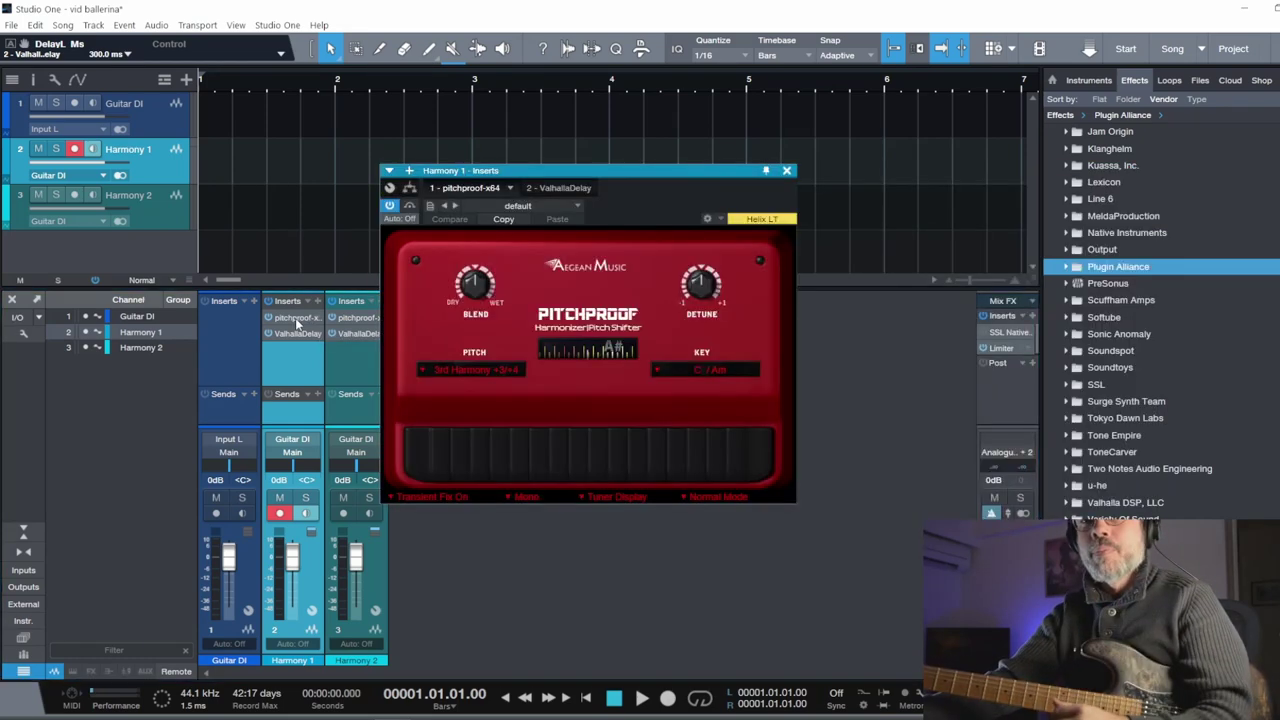
{"action": "left_click_drag", "start_coordinate": [667, 184], "coordinate": [697, 201]}
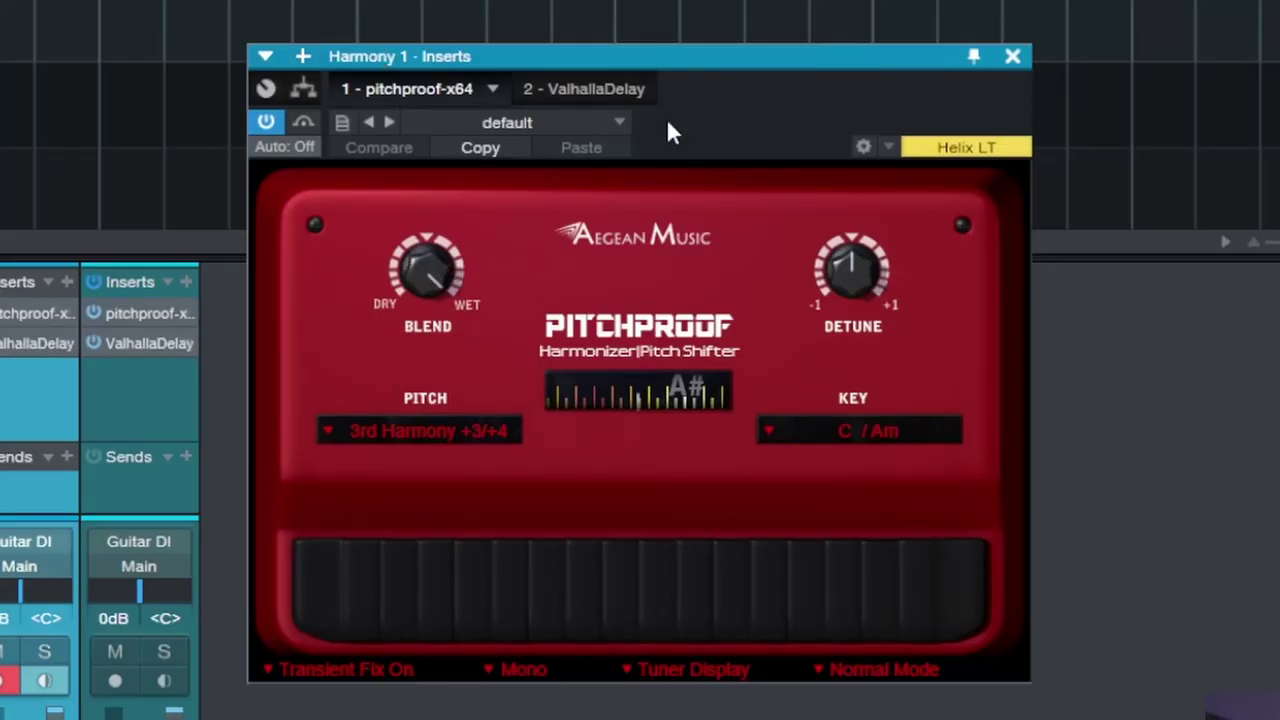
{"action": "left_click_drag", "start_coordinate": [753, 60], "coordinate": [780, 91]}
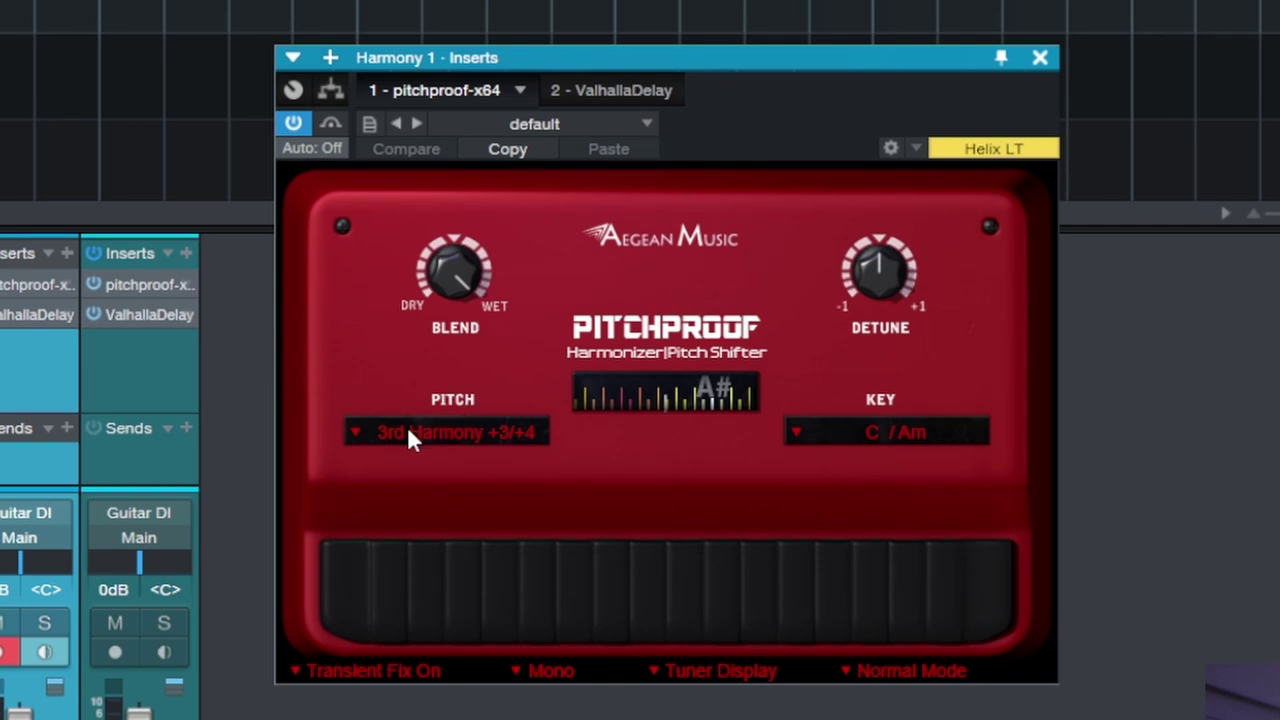
{"action": "left_click", "coordinate": [408, 430]}
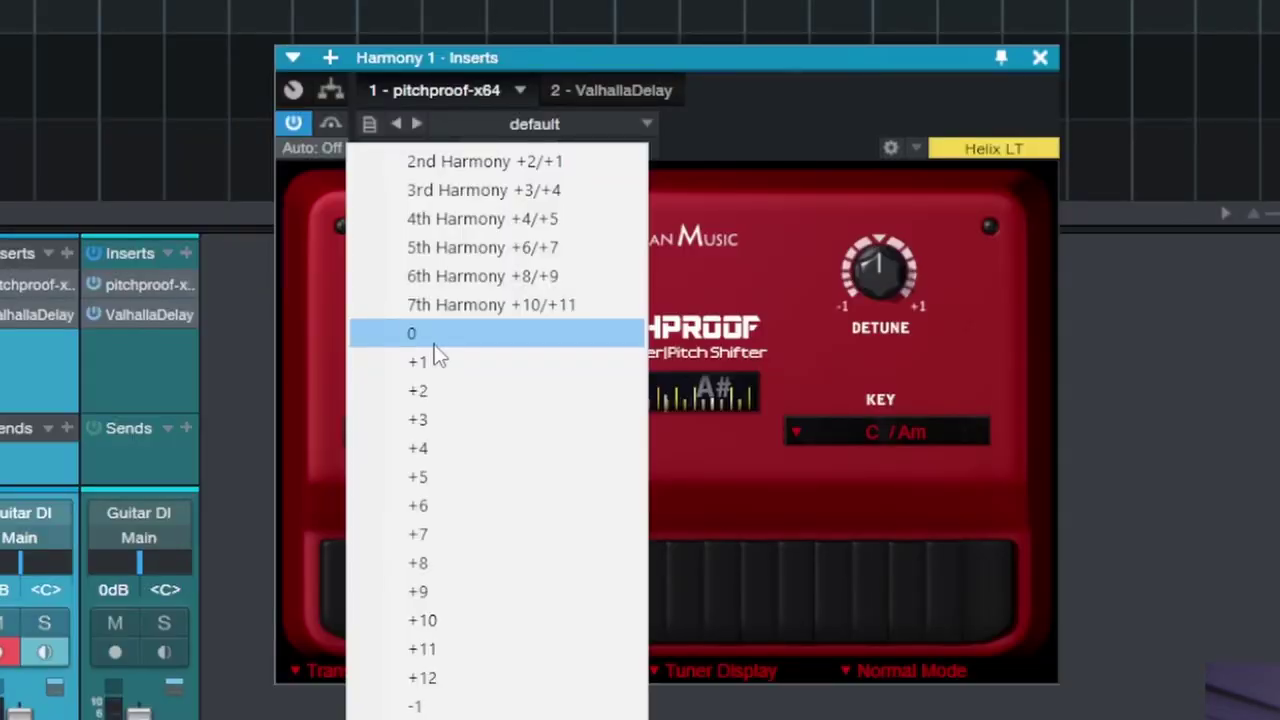
{"action": "left_click", "coordinate": [429, 479]}
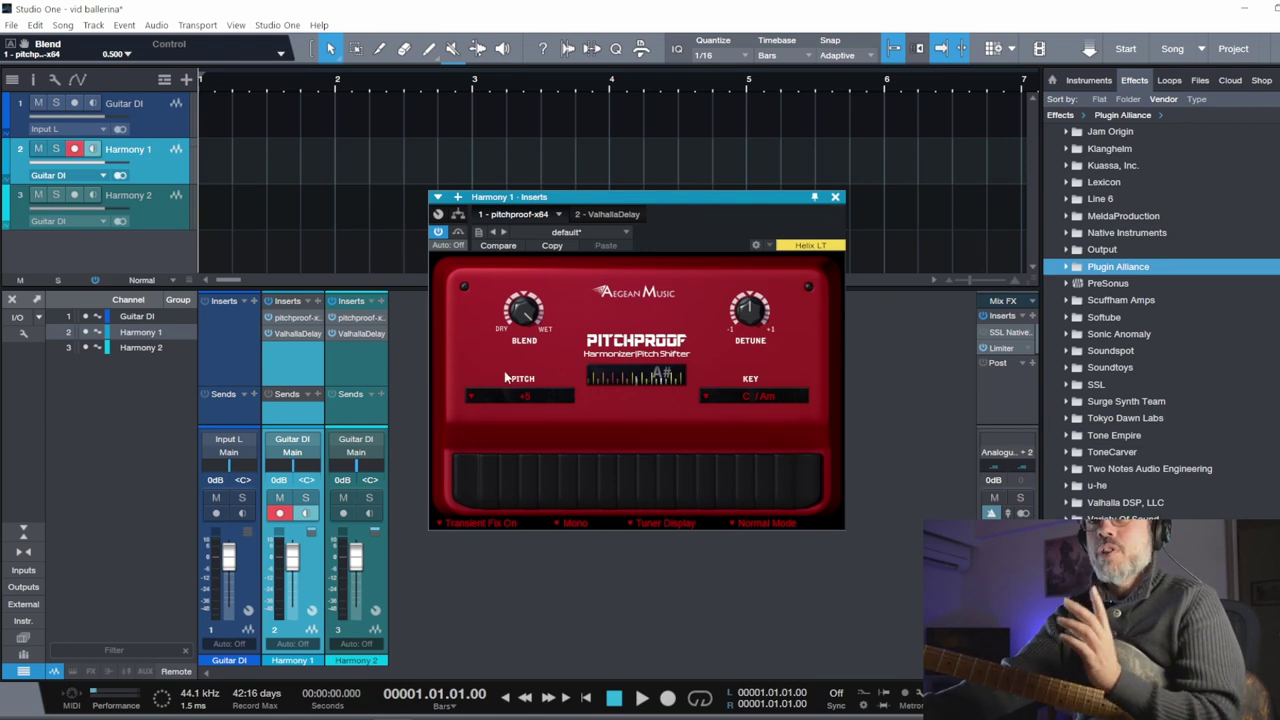
{"action": "left_click", "coordinate": [835, 196]}
Step: Set pitchproof on the Harmony 2 channel to fully wet blend and a +9 pitch shift, then close its plug-in window
{"action": "left_click", "coordinate": [358, 317]}
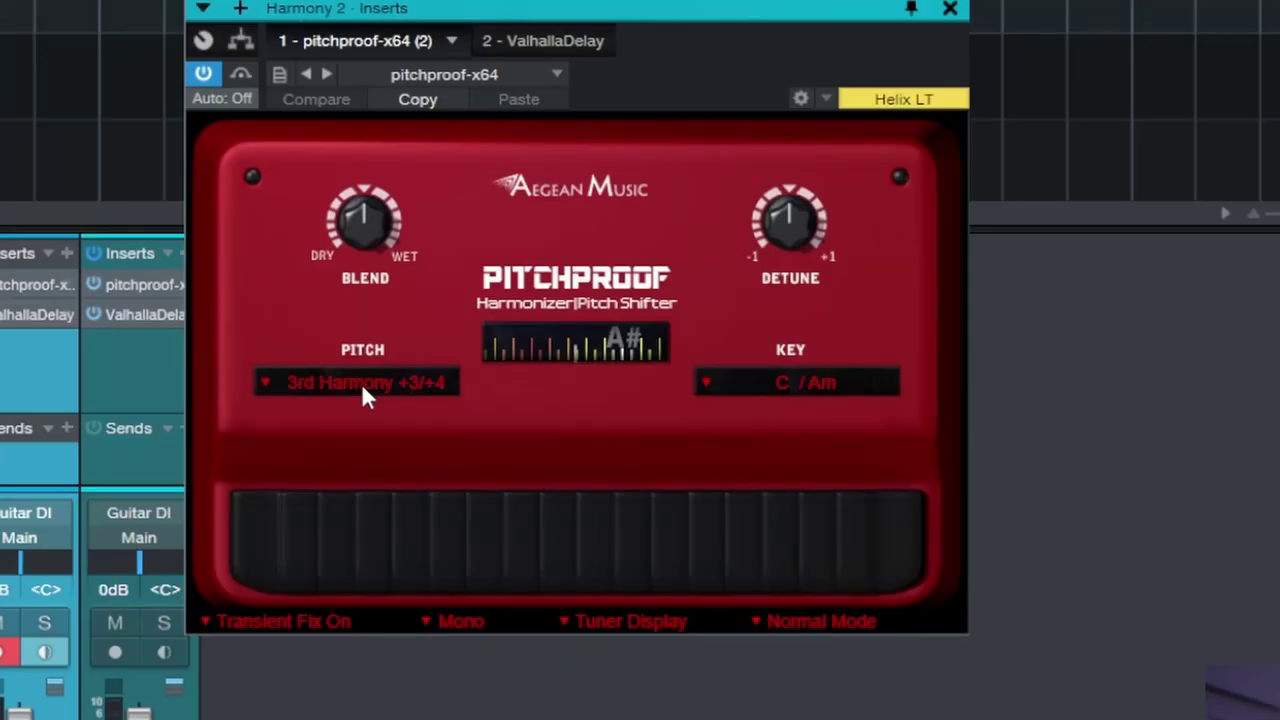
{"action": "left_click", "coordinate": [475, 372]}
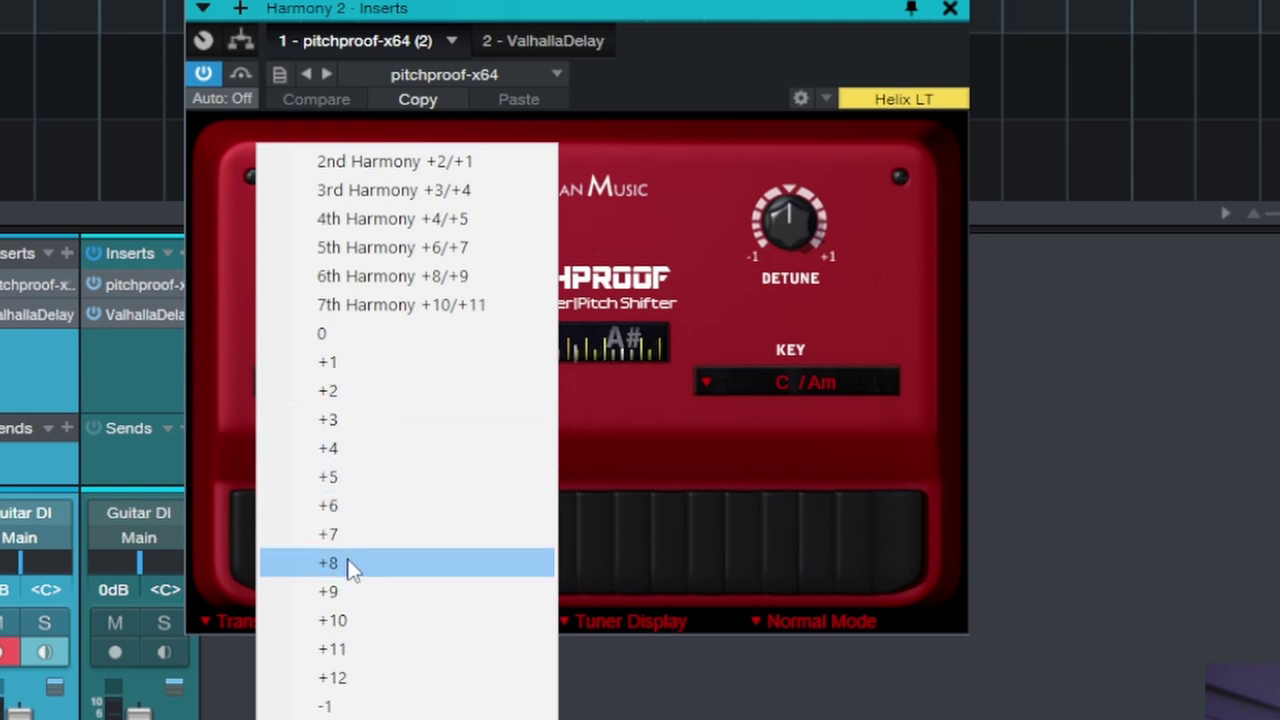
{"action": "left_click", "coordinate": [332, 590]}
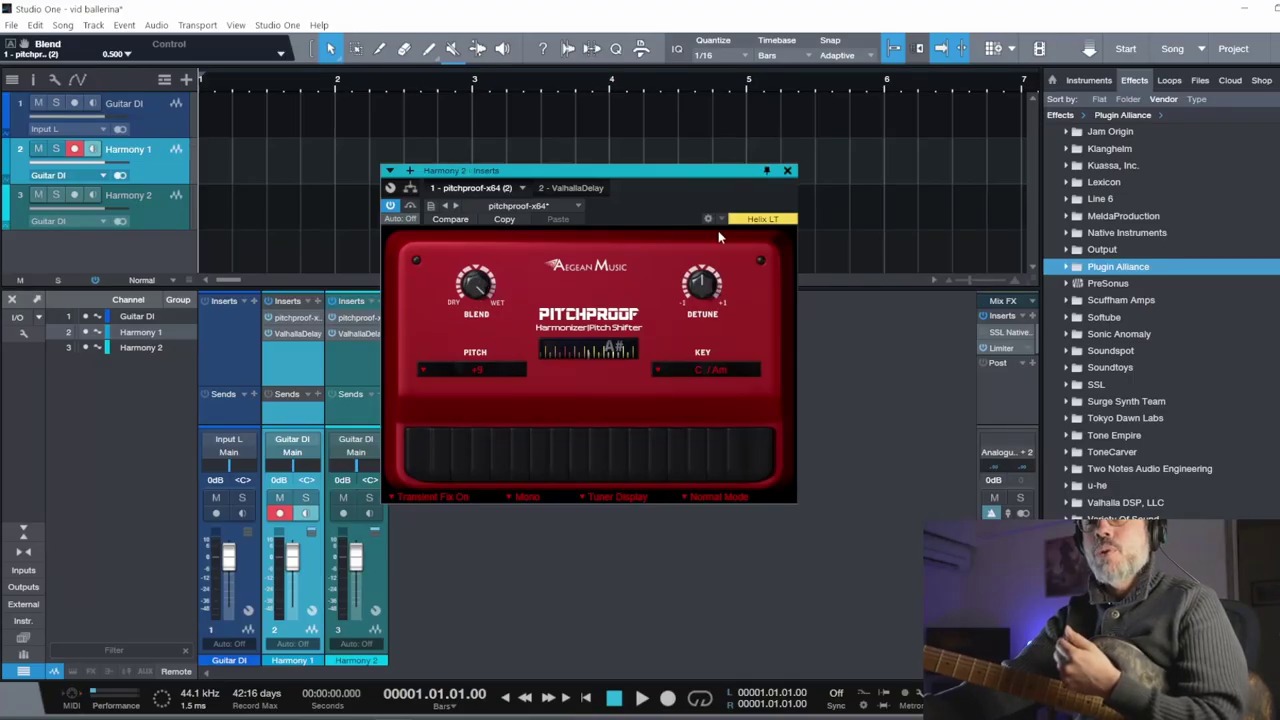
{"action": "key", "text": "Escape"}
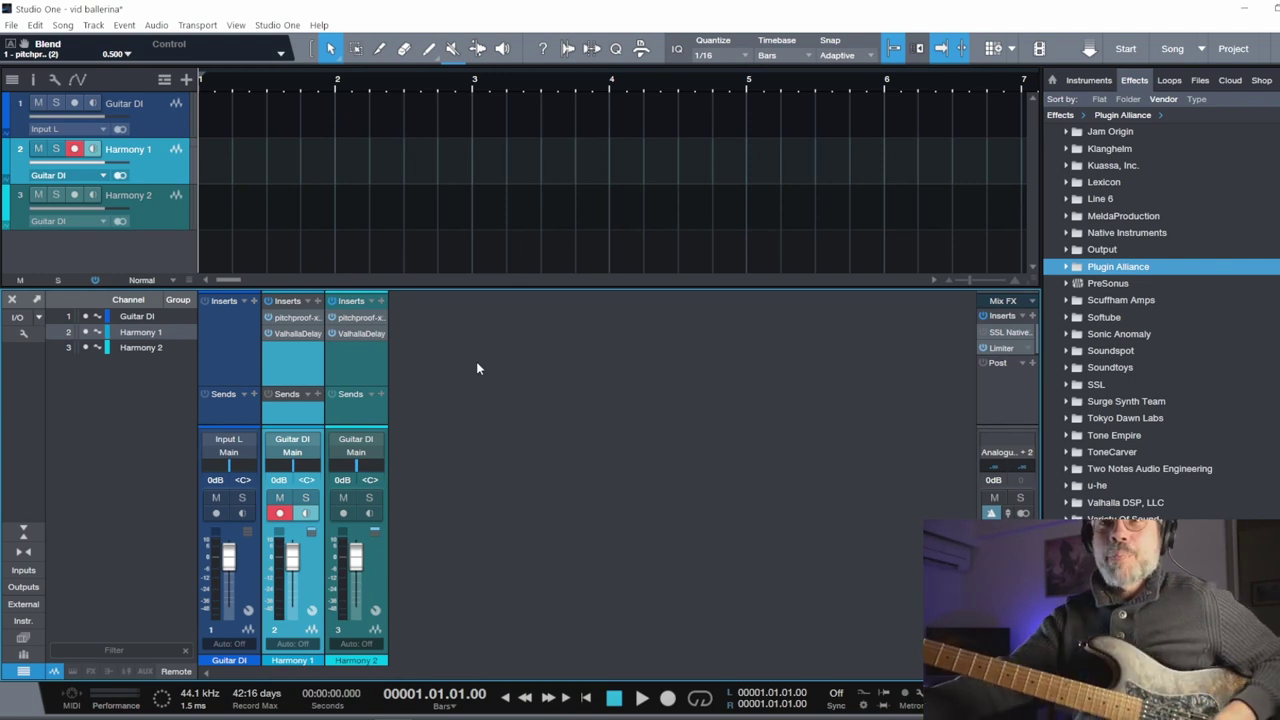
Step: Enable input monitoring on Guitar DI and Harmony 2, and pan Harmony 1 fully left and Harmony 2 fully right
{"action": "left_click", "coordinate": [243, 514]}
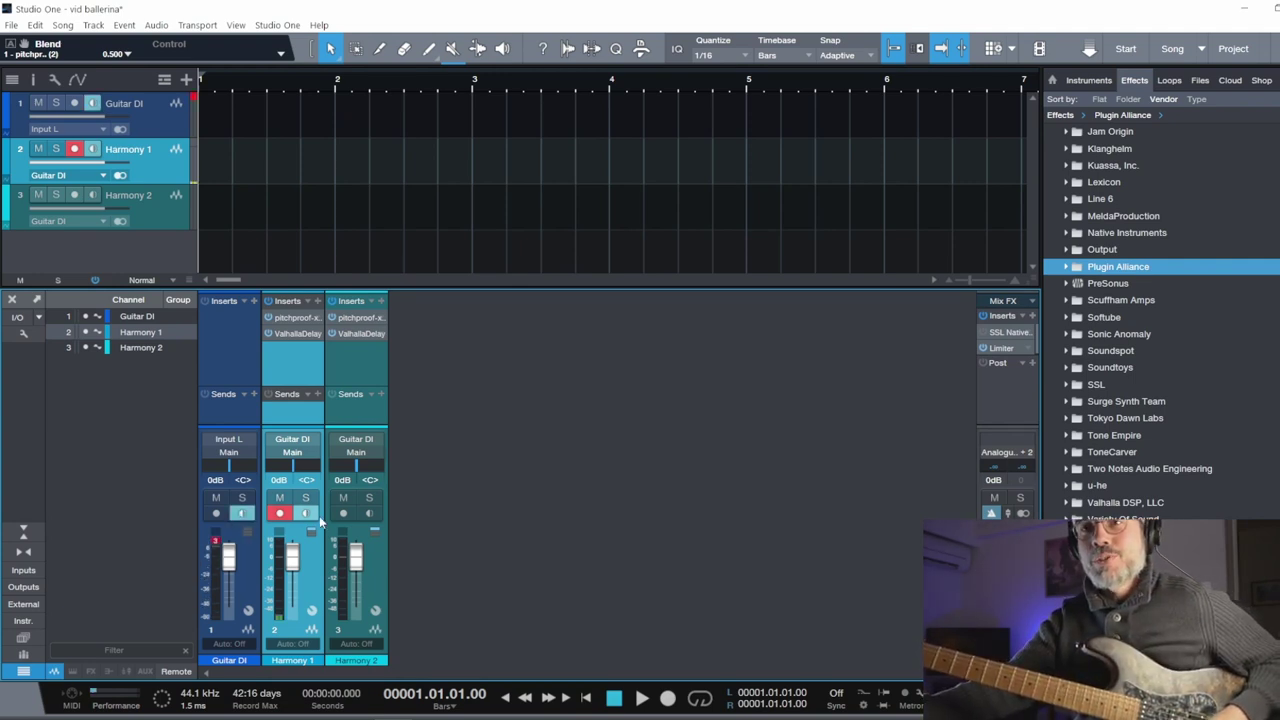
{"action": "left_click", "coordinate": [369, 514]}
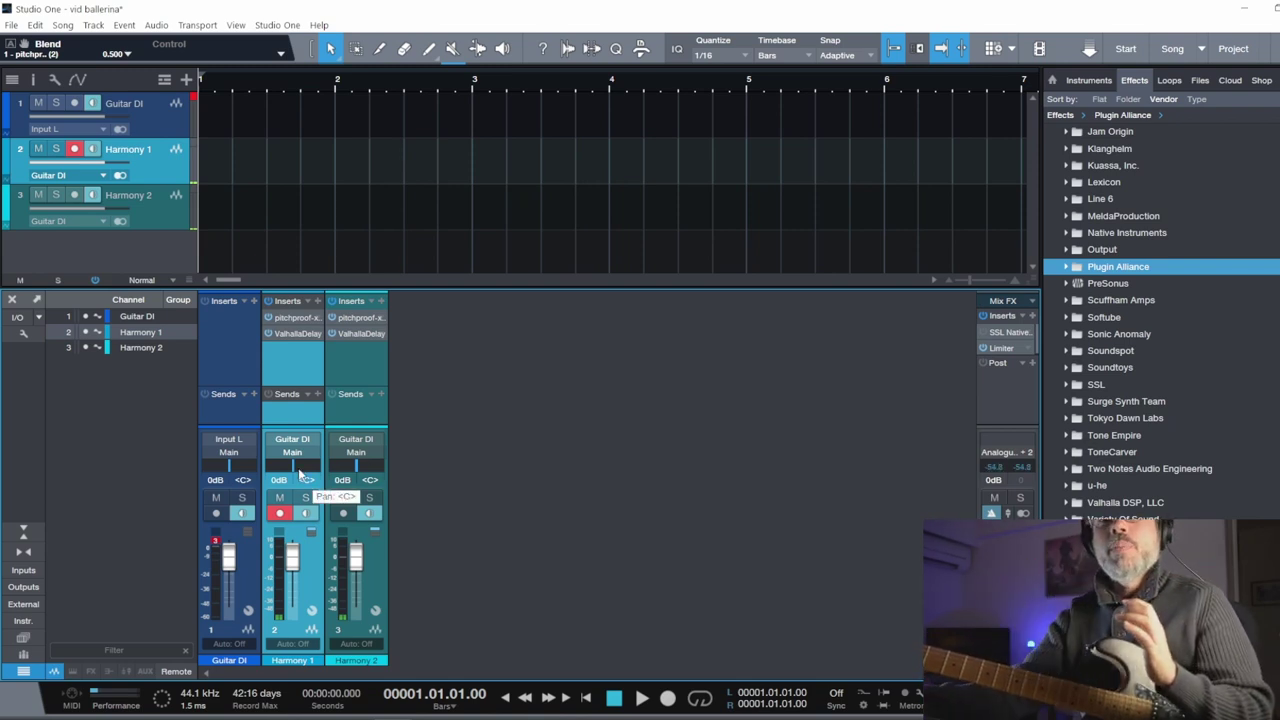
{"action": "left_click_drag", "start_coordinate": [303, 477], "coordinate": [249, 478]}
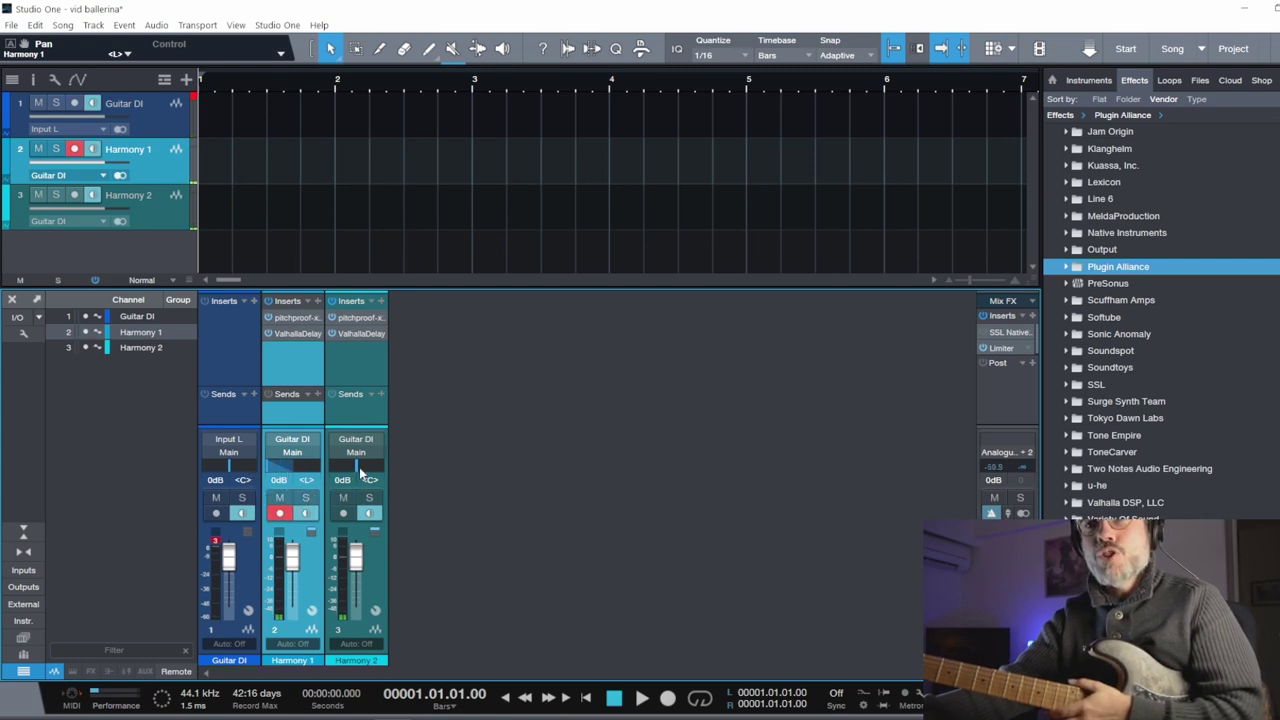
{"action": "left_click_drag", "start_coordinate": [360, 477], "coordinate": [393, 465]}
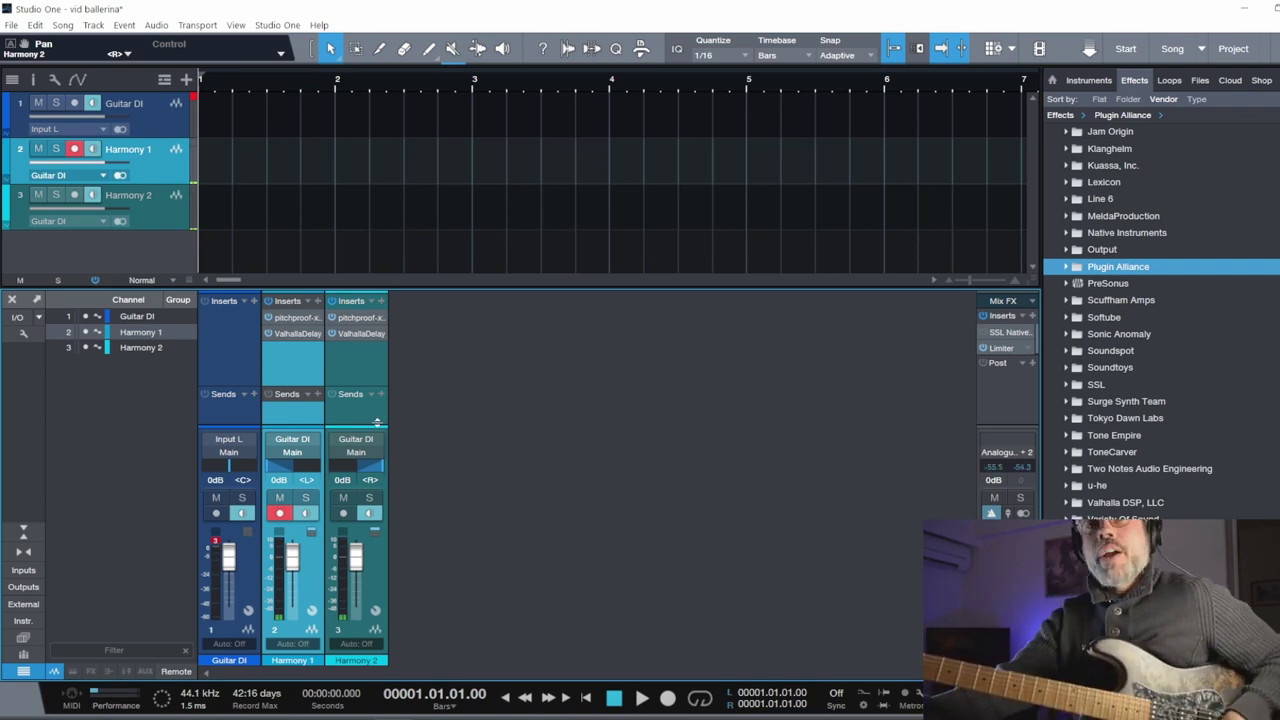
Step: Switch ValhallaDelay on the Harmony 1 and Harmony 2 channels to Note sync, setting Harmony 1's delay time to 223.9 ms
{"action": "left_click", "coordinate": [297, 334]}
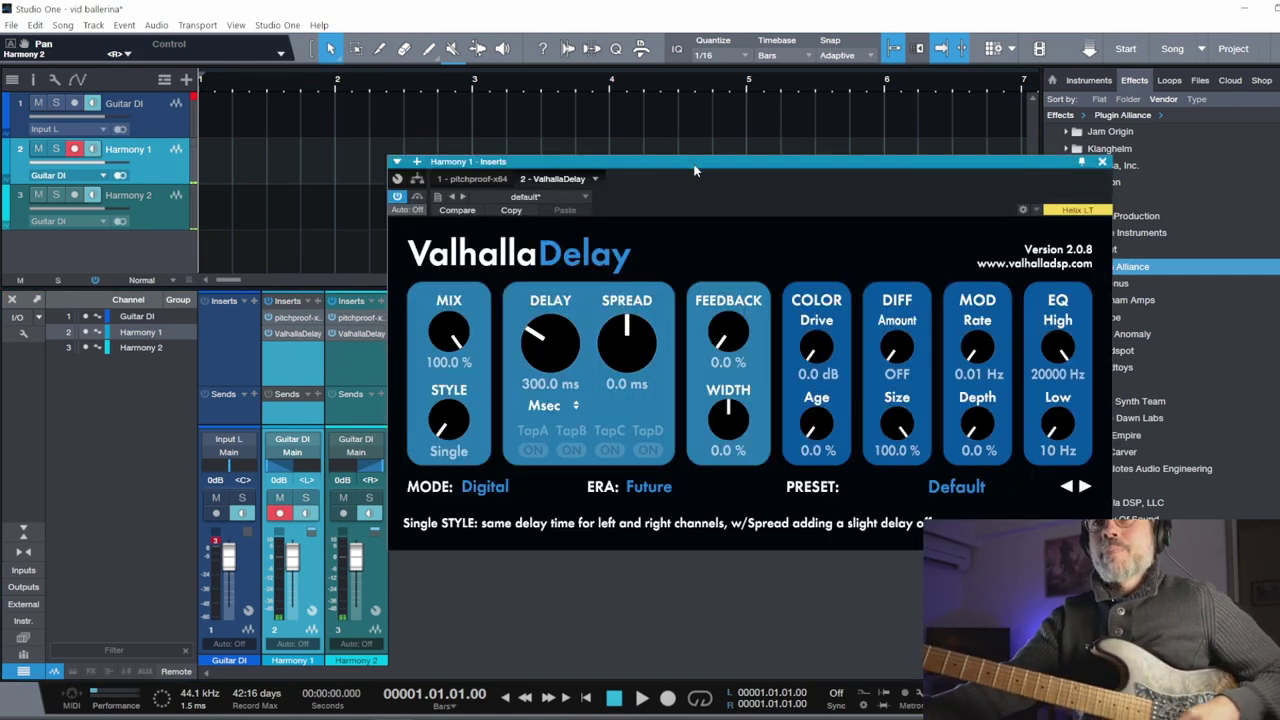
{"action": "left_click_drag", "start_coordinate": [692, 167], "coordinate": [638, 170]}
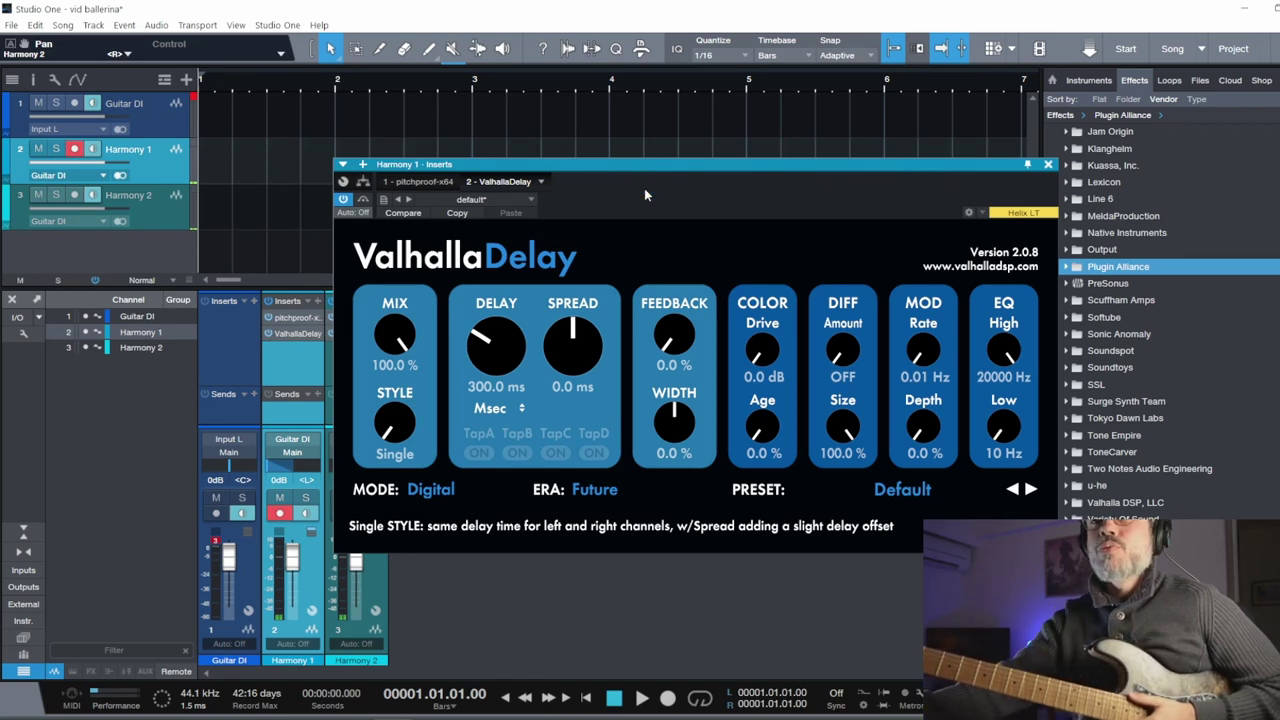
{"action": "left_click_drag", "start_coordinate": [637, 164], "coordinate": [619, 161]}
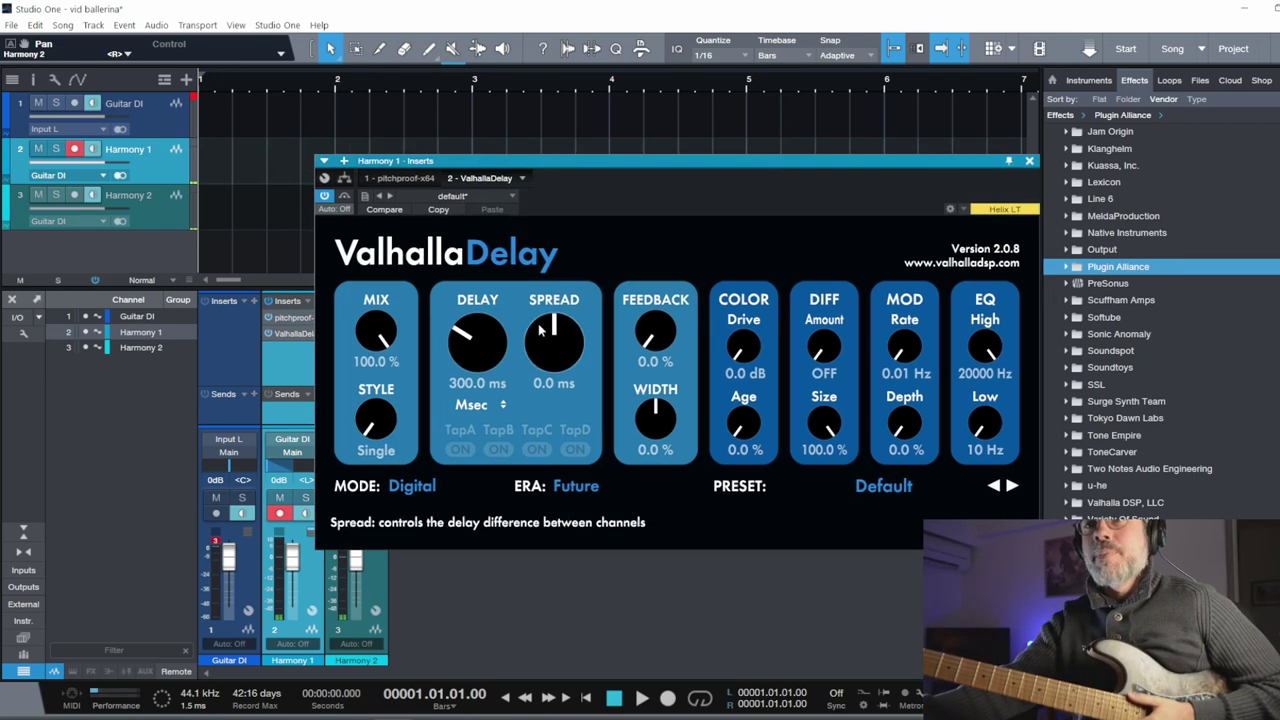
{"action": "left_click", "coordinate": [478, 405]}
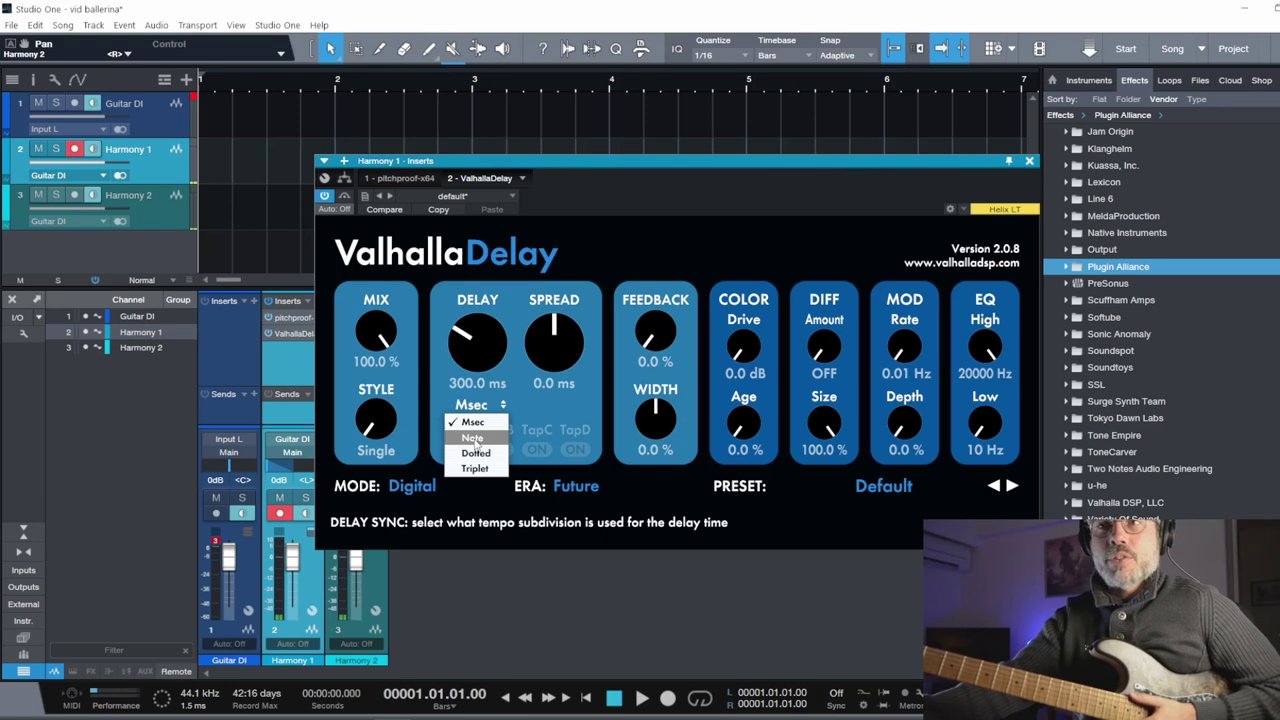
{"action": "left_click", "coordinate": [474, 440]}
{"action": "left_click_drag", "start_coordinate": [470, 336], "coordinate": [471, 328]}
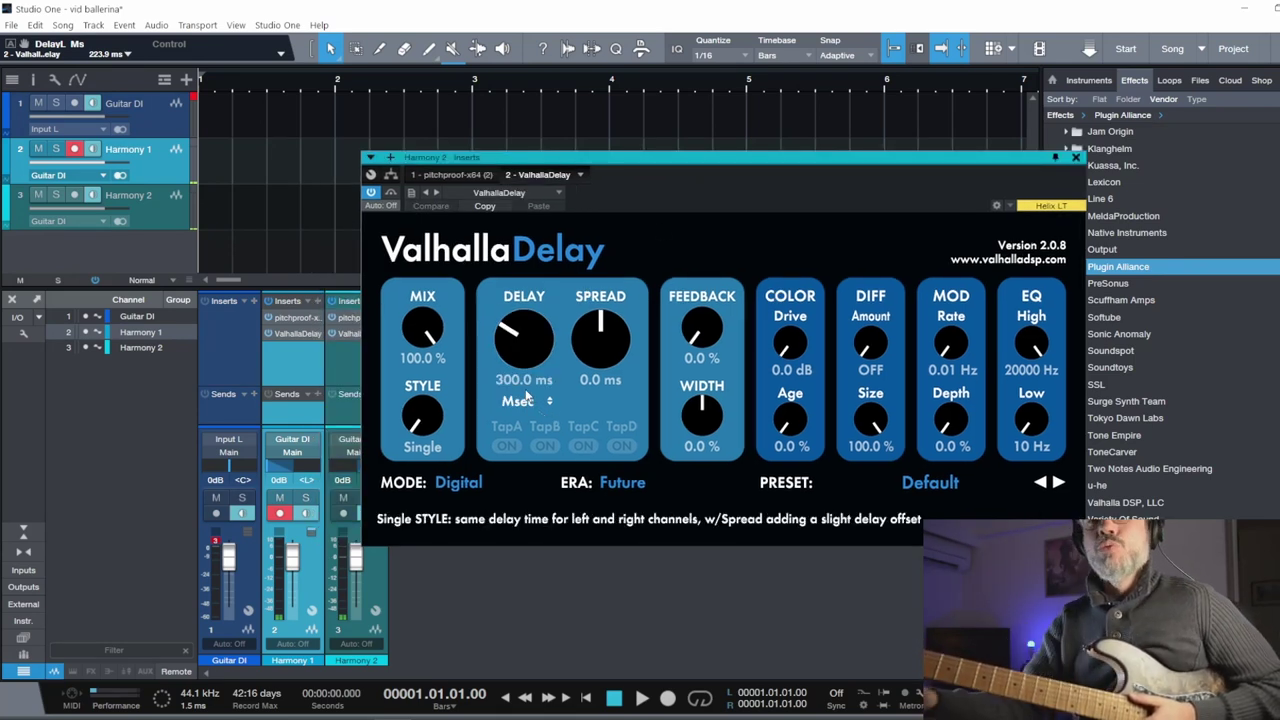
{"action": "left_click", "coordinate": [527, 400]}
{"action": "left_click", "coordinate": [527, 437]}
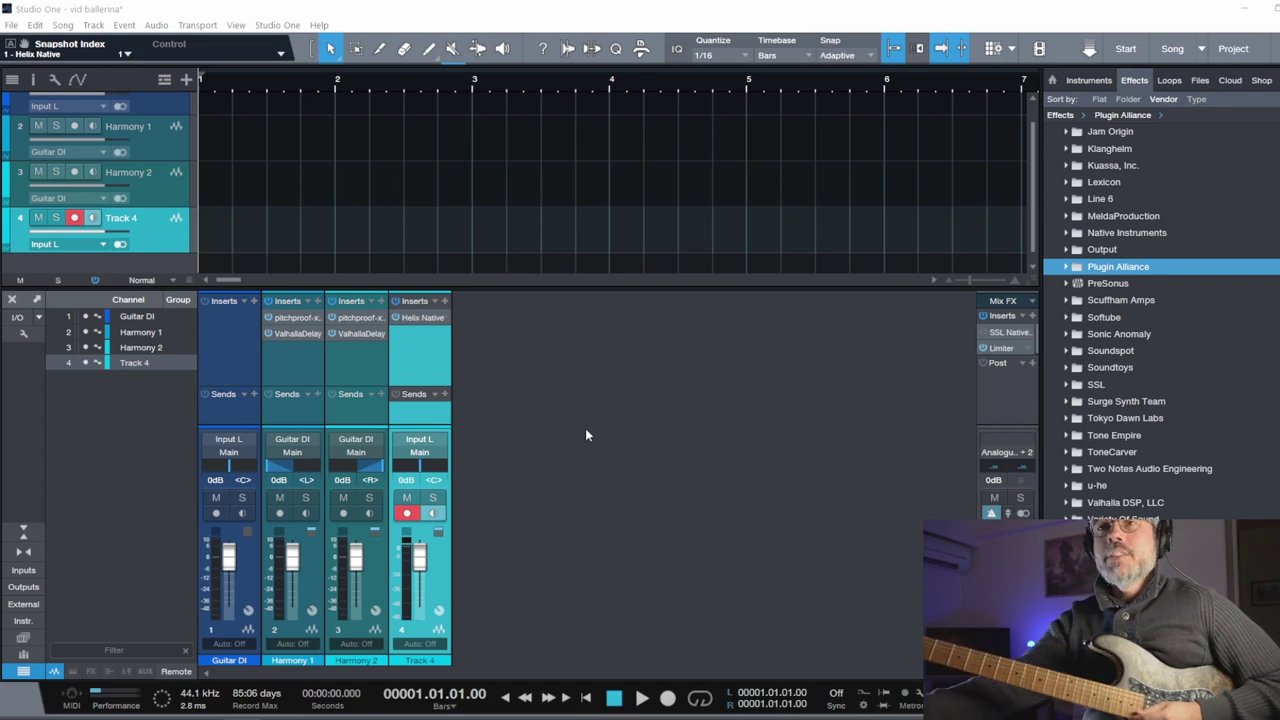
Step: Open Helix Native on Track 4 and examine the Pitch Wham block's settings on the first path of the Ballerina preset
{"action": "left_click", "coordinate": [448, 319]}
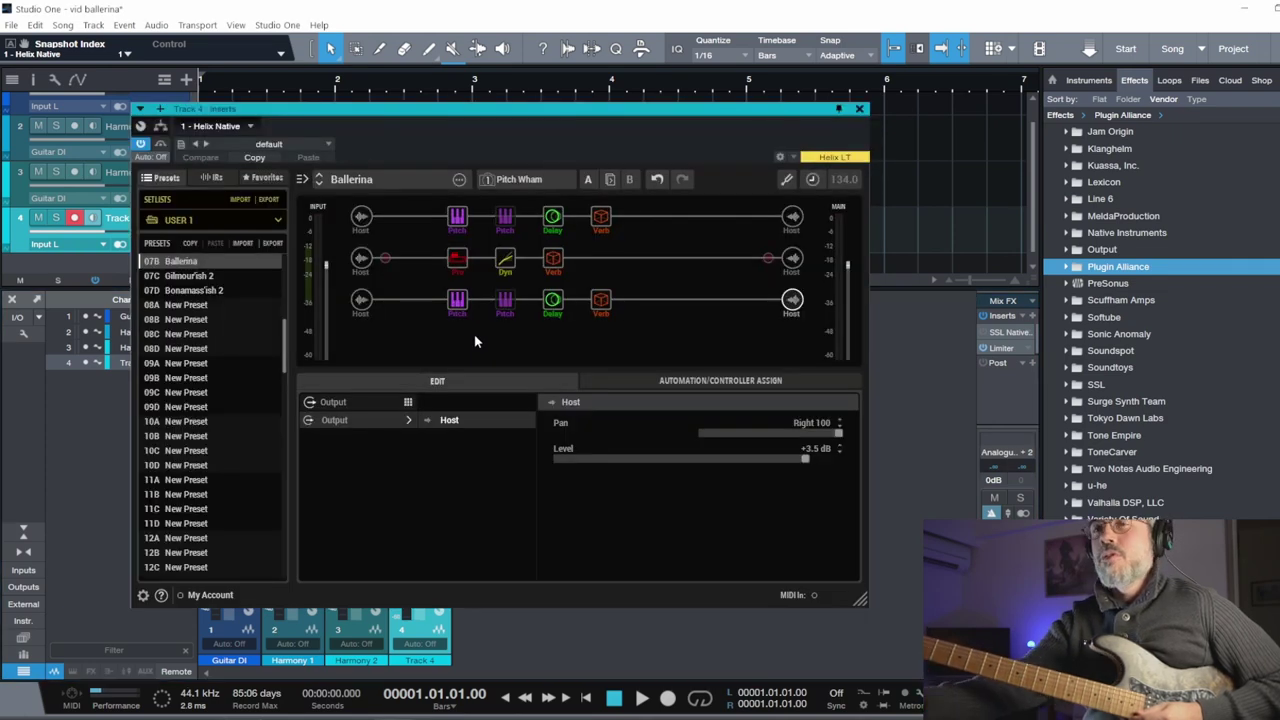
{"action": "left_click_drag", "start_coordinate": [522, 147], "coordinate": [459, 135]}
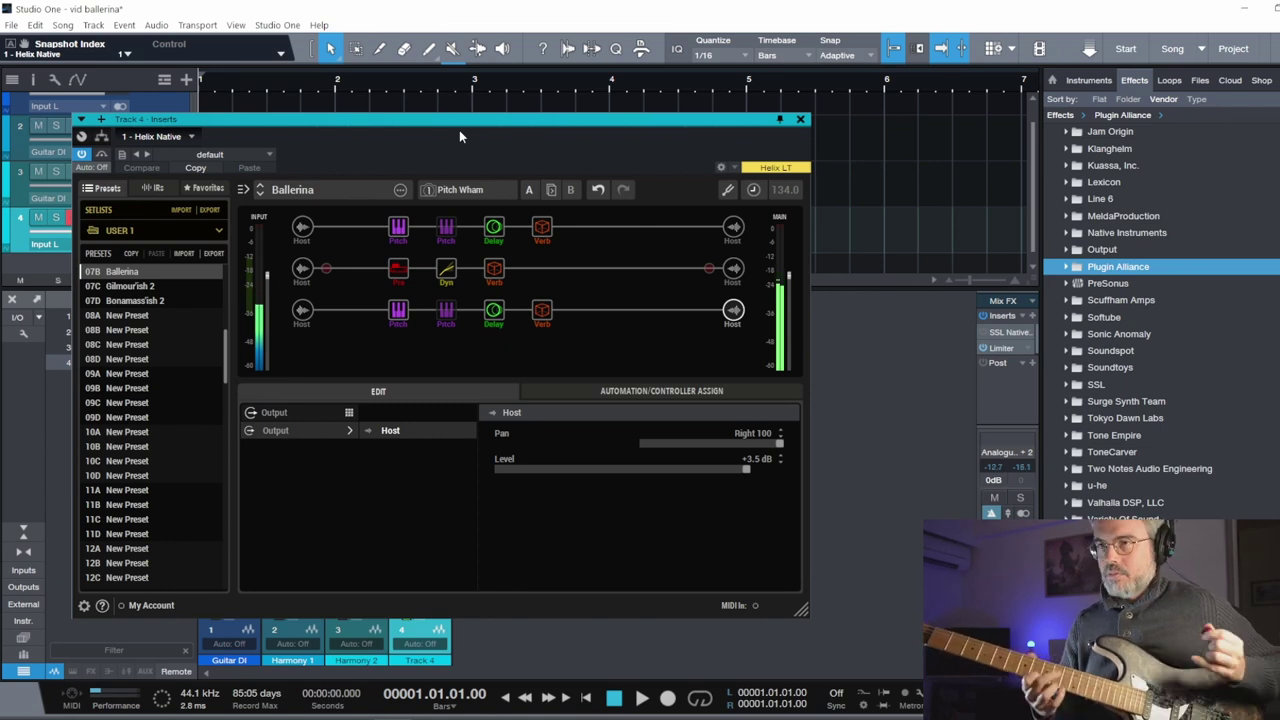
{"action": "mouse_move", "coordinate": [445, 256]}
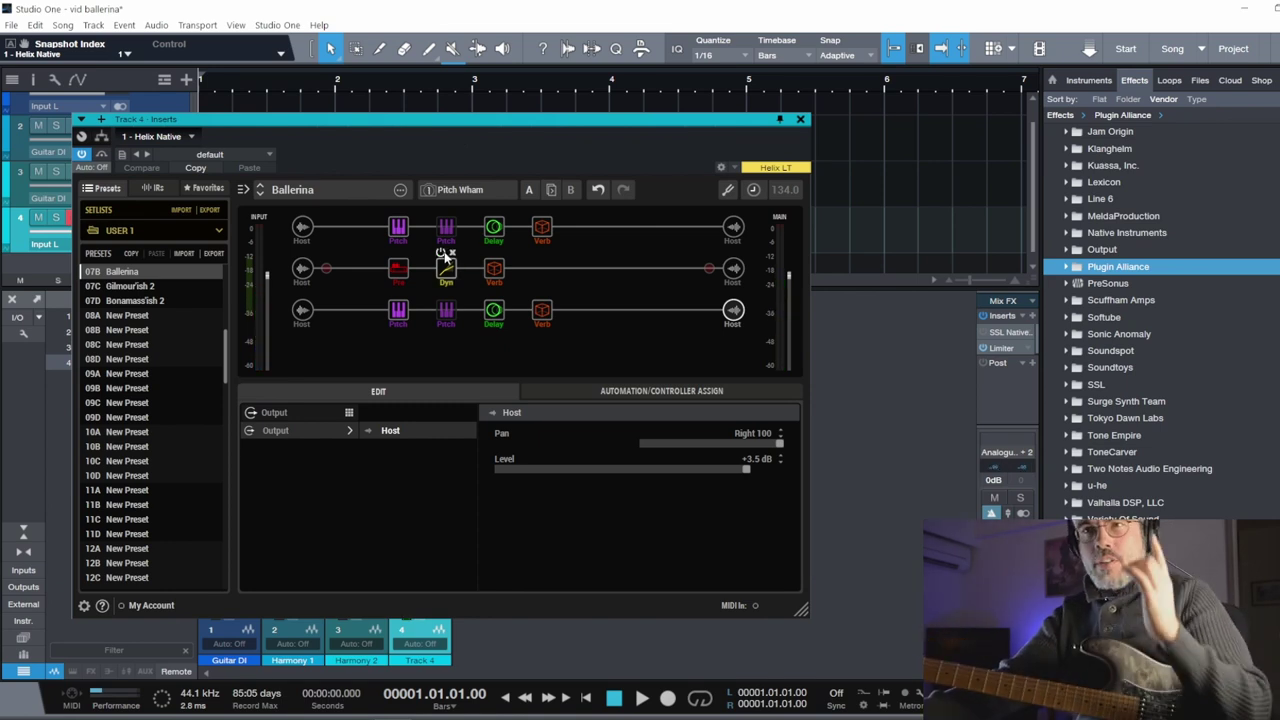
{"action": "left_click_drag", "start_coordinate": [479, 158], "coordinate": [491, 160]}
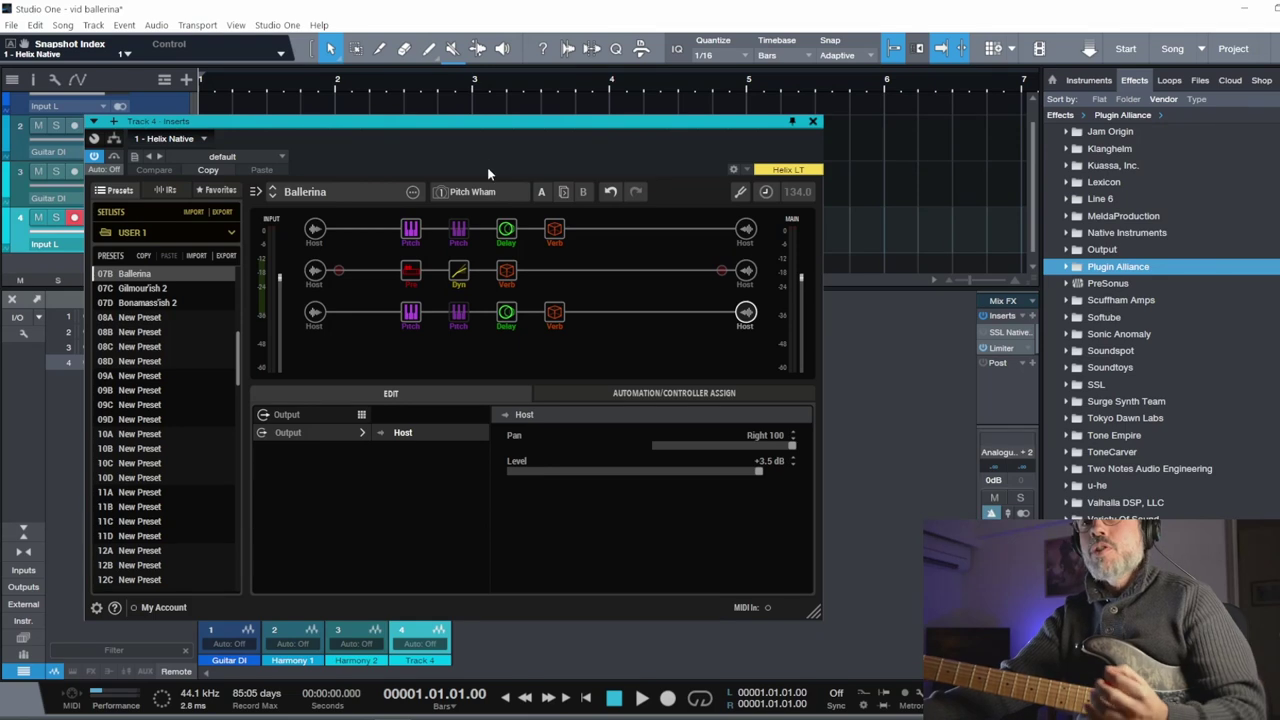
{"action": "left_click", "coordinate": [411, 232]}
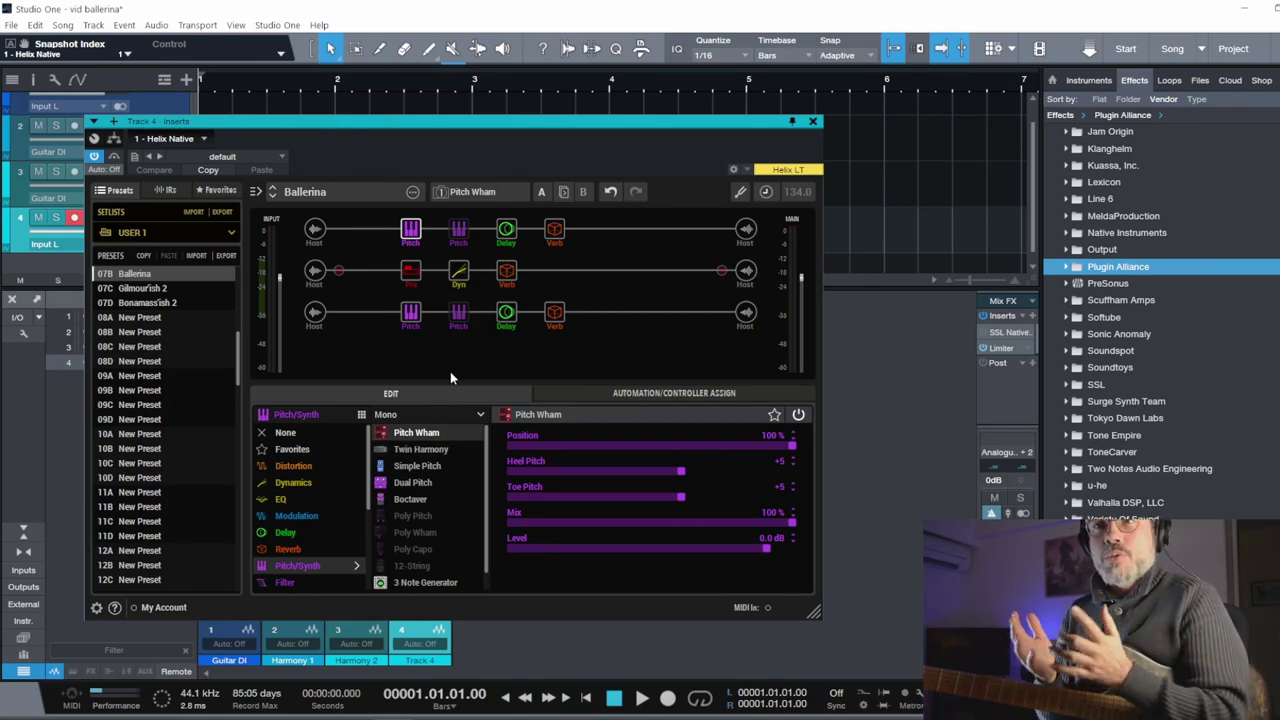
{"action": "left_click", "coordinate": [361, 415]}
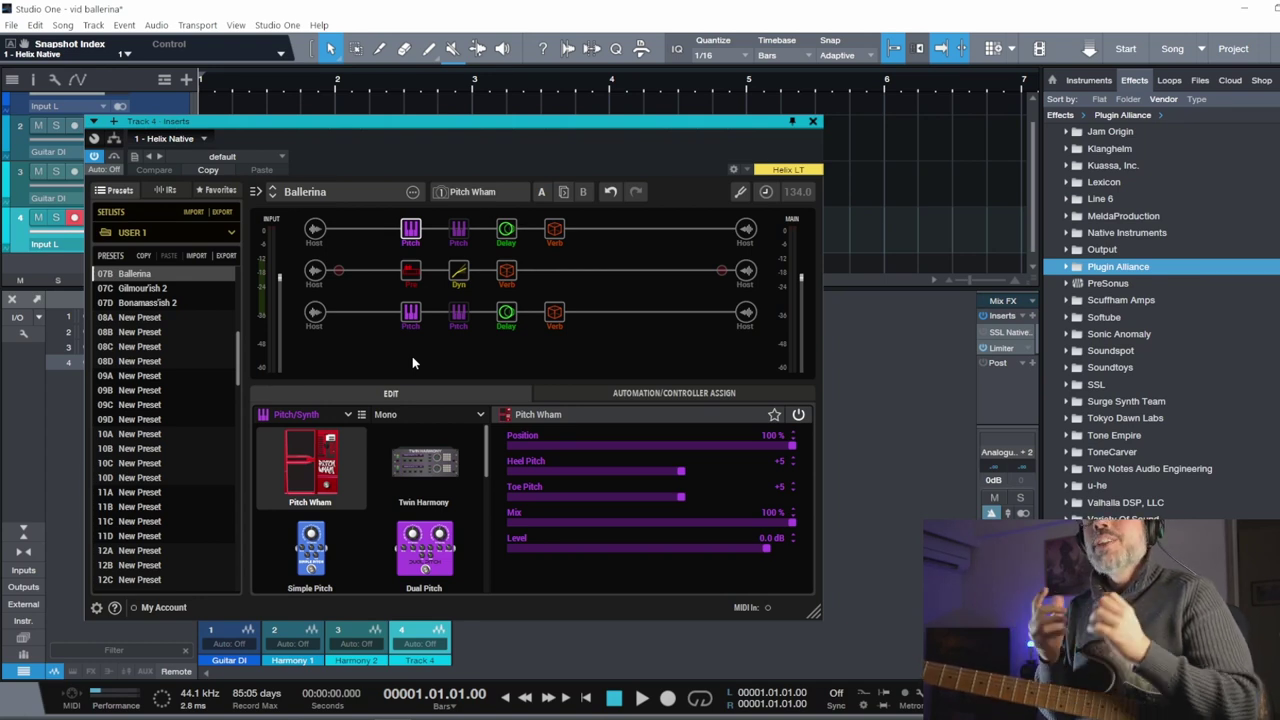
Step: Try the Simple snapshot in Helix Native, inspect the first path's Simple Pitch block, and return to the Pitch Wham snapshot
{"action": "left_click", "coordinate": [455, 192]}
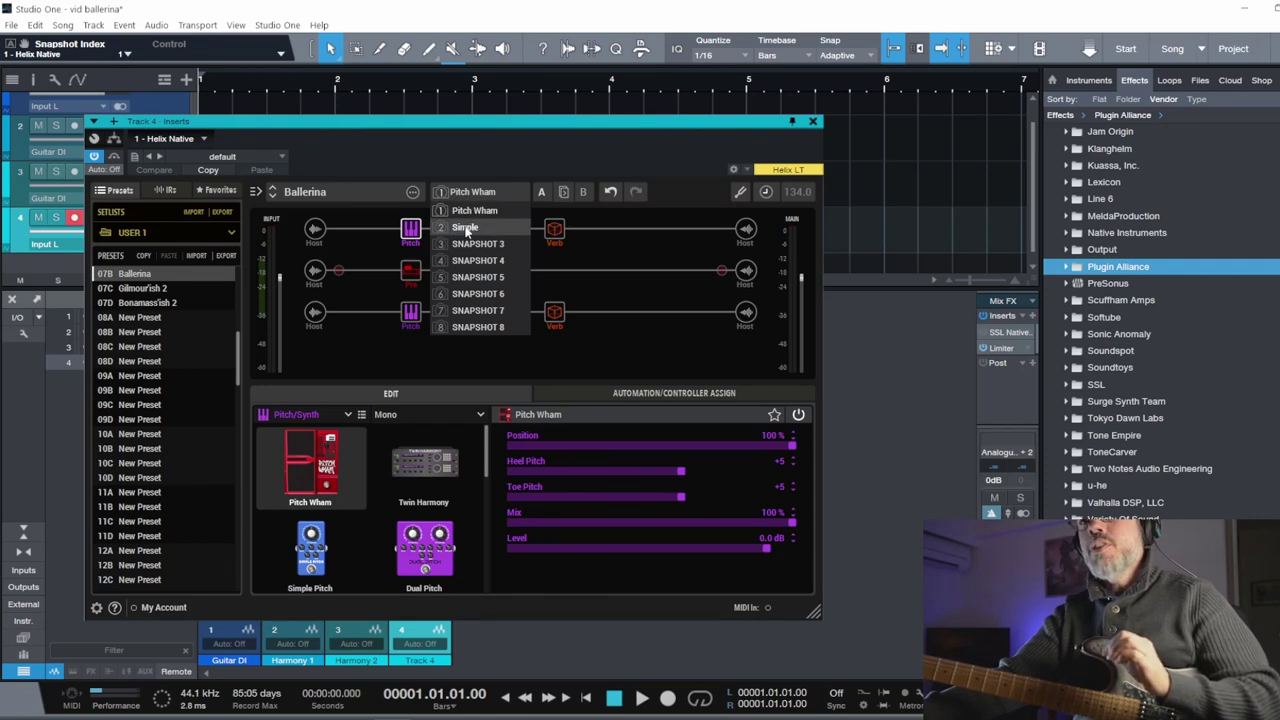
{"action": "left_click", "coordinate": [466, 228]}
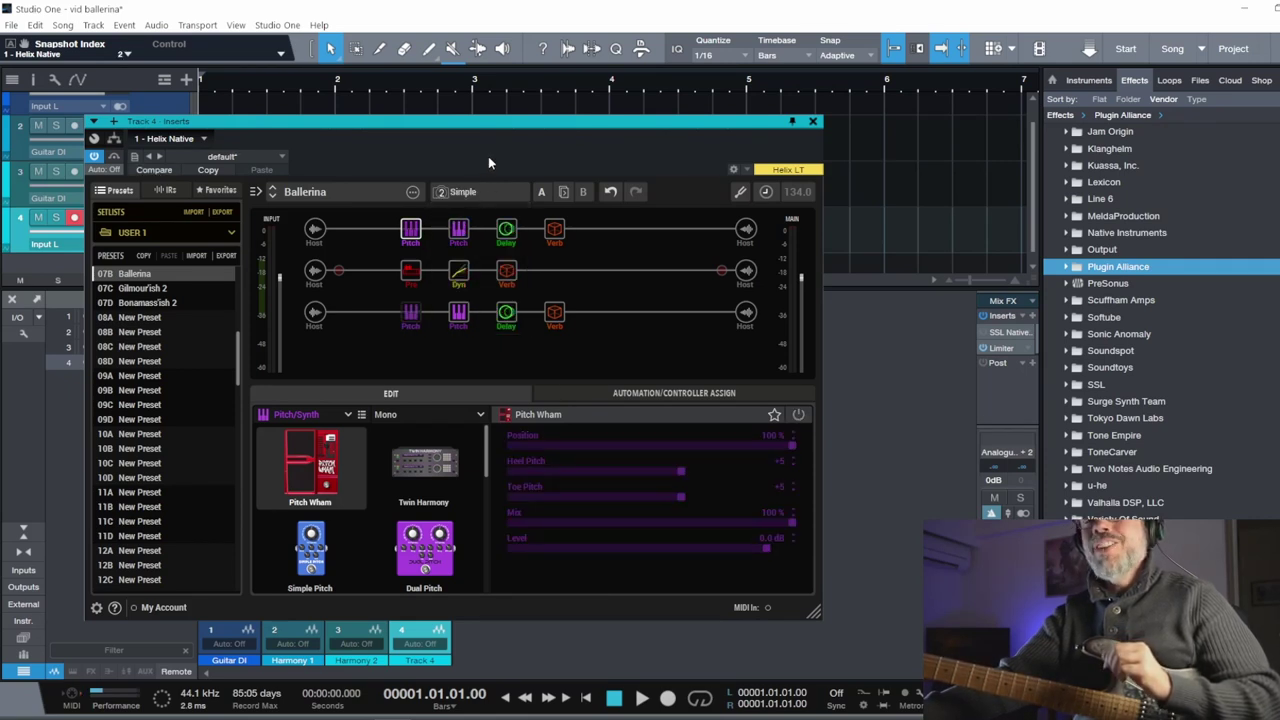
{"action": "left_click", "coordinate": [463, 233]}
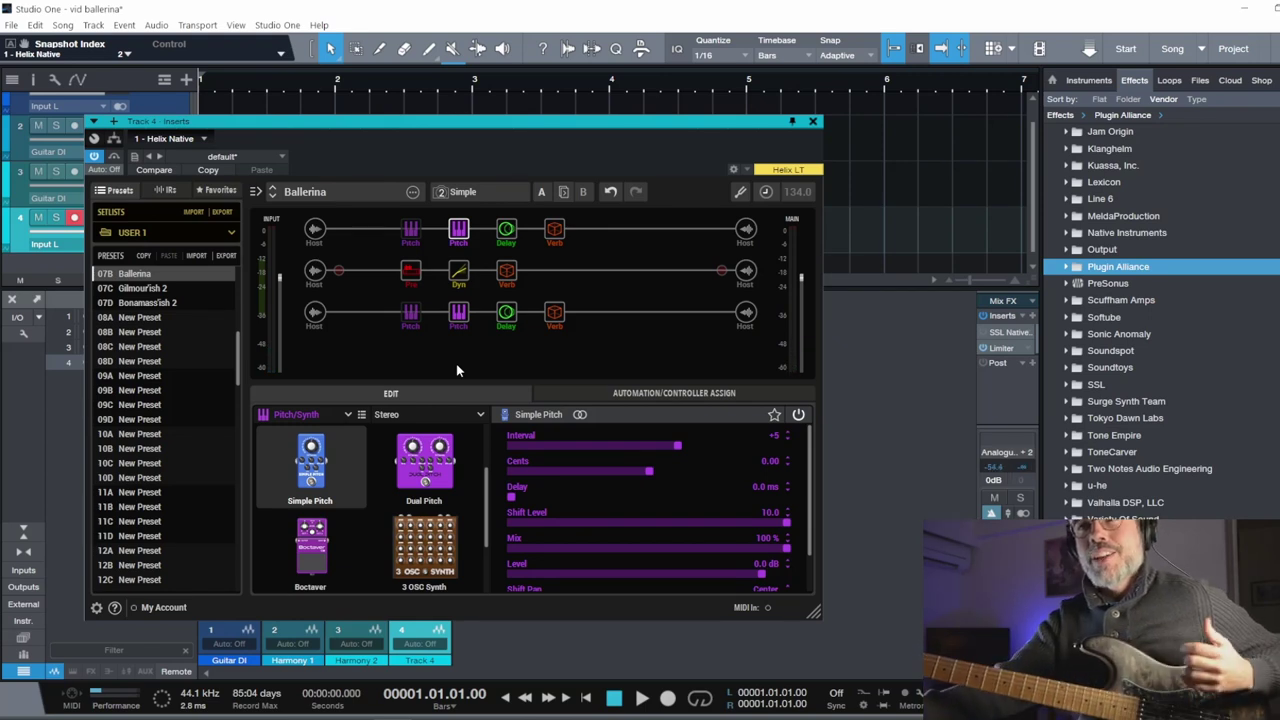
{"action": "left_click", "coordinate": [452, 192]}
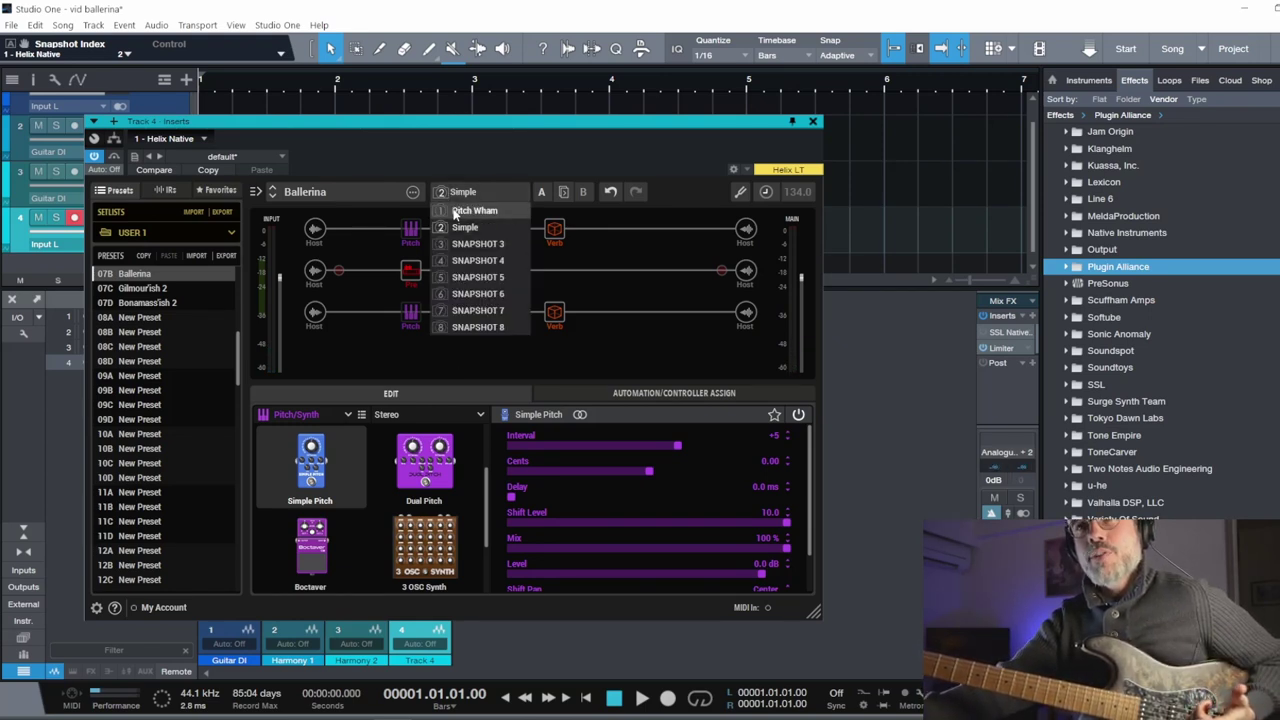
{"action": "left_click", "coordinate": [458, 211]}
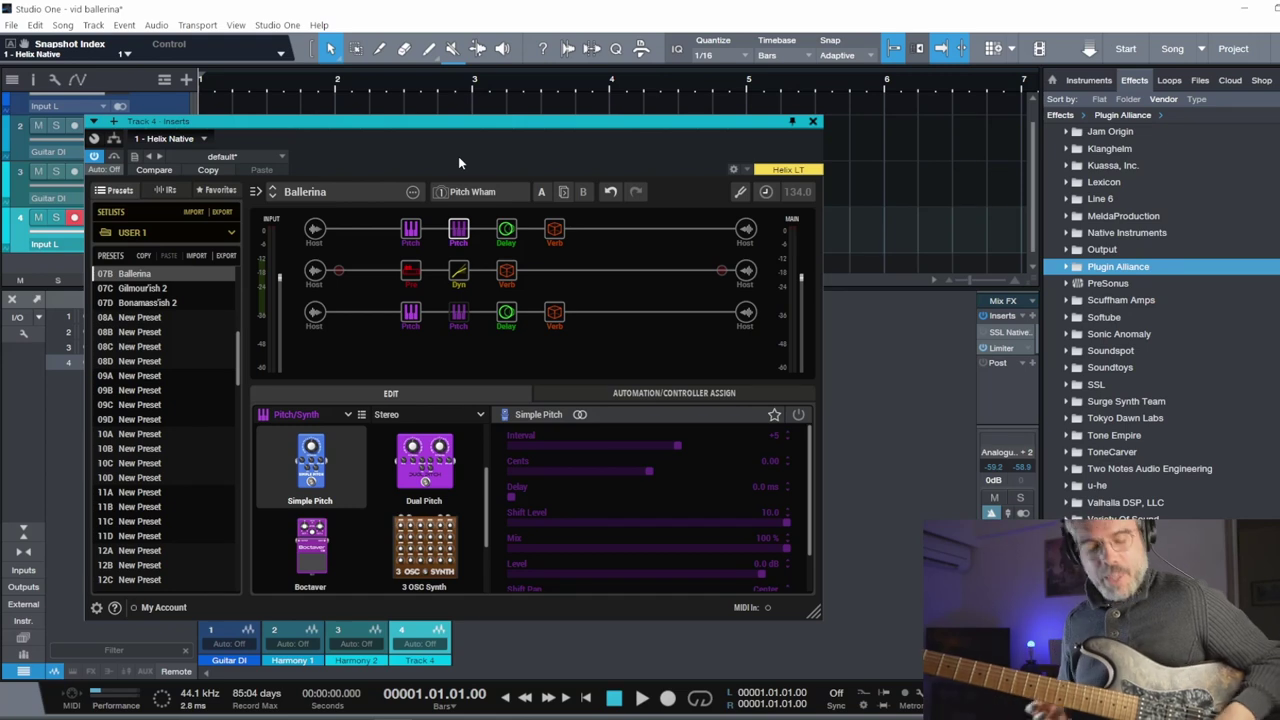